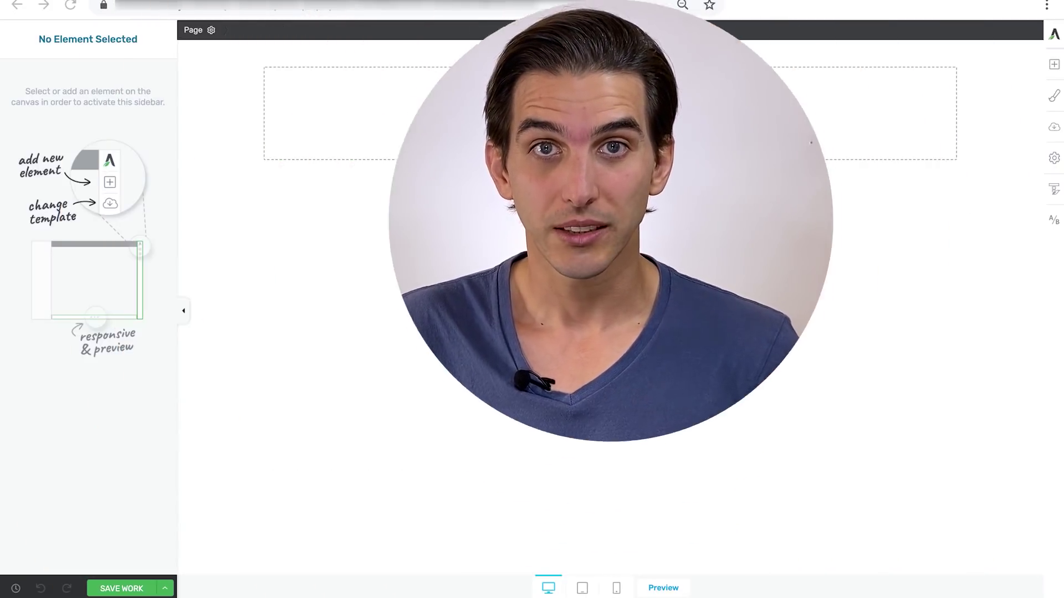
# Step: Examine the default Smart Landing Pages templates and the Consultant Smart set, leaving the page without a new template
pyautogui.click(1054, 129)
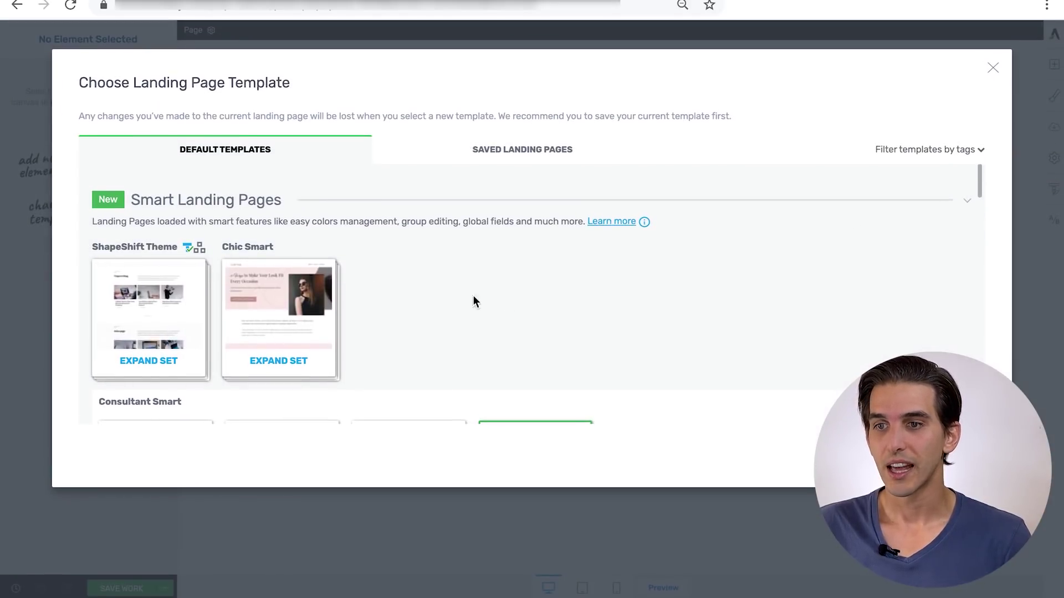
pyautogui.scroll(-1, 380, 283)
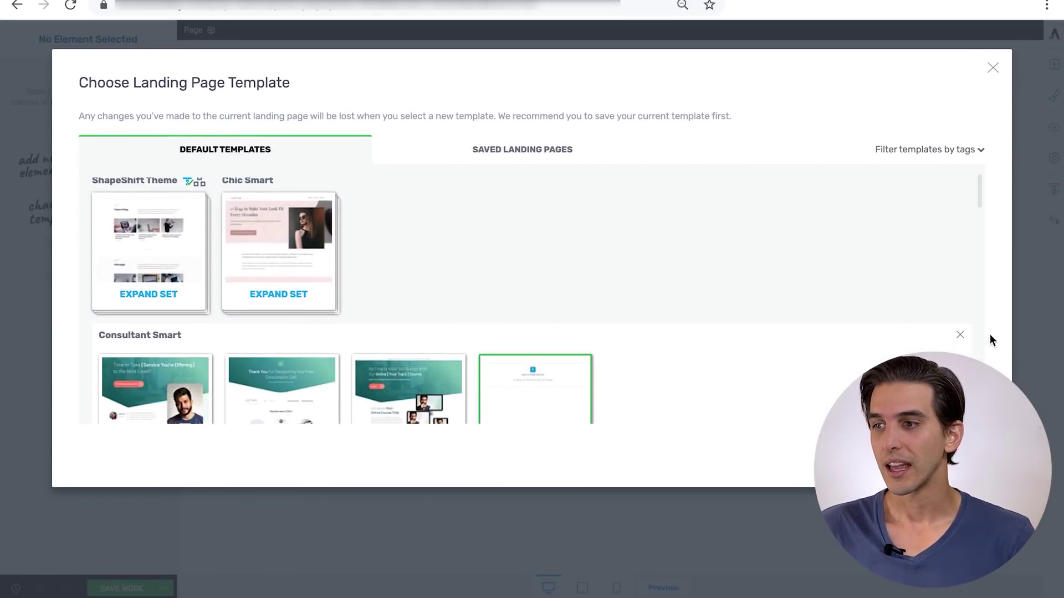
pyautogui.click(959, 336)
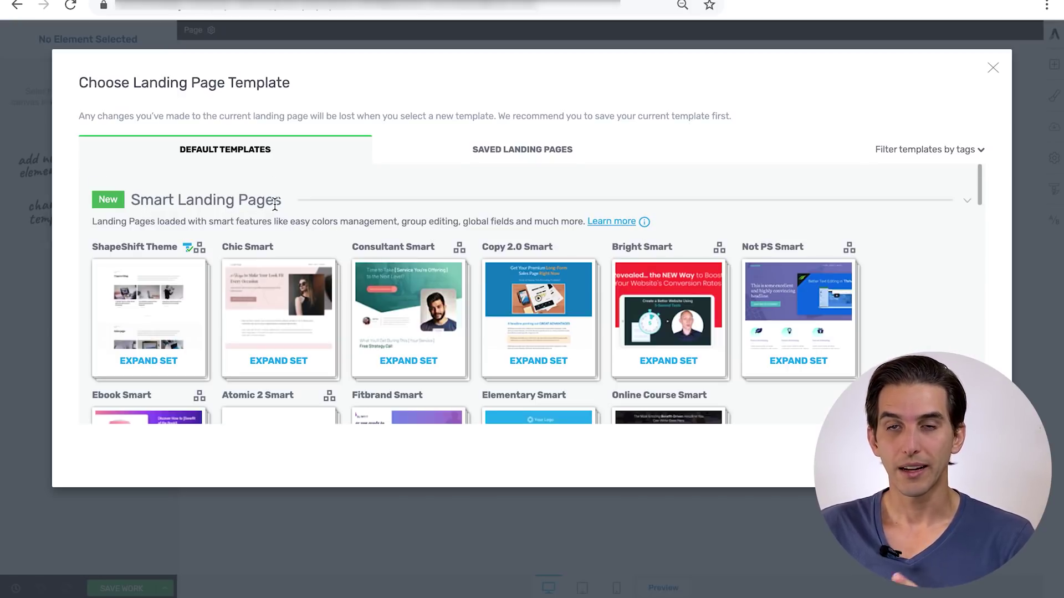
pyautogui.scroll(-1, 247, 216)
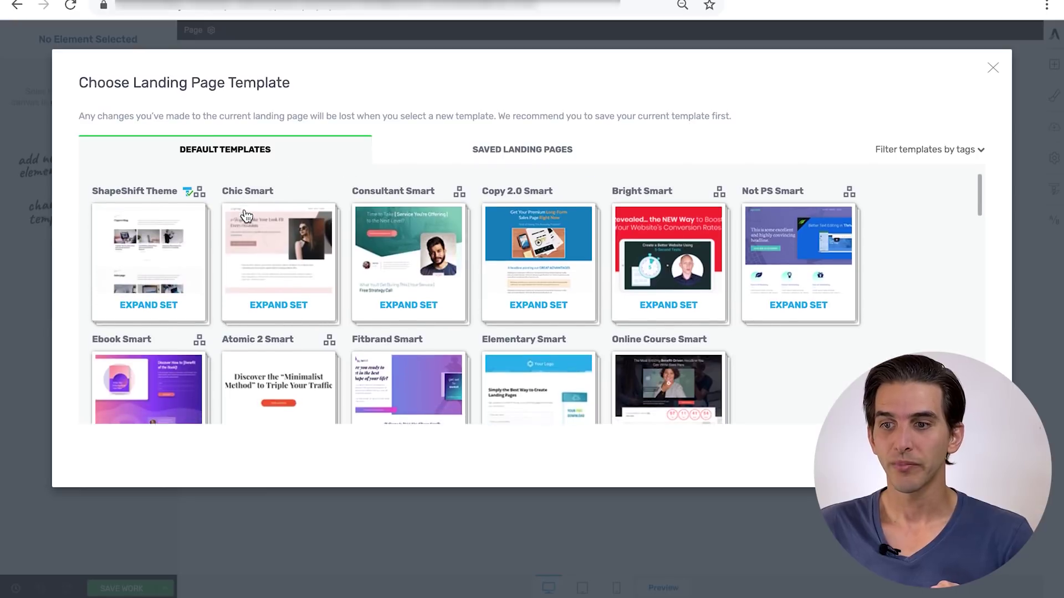
pyautogui.scroll(-6, 222, 213)
pyautogui.scroll(1, 205, 212)
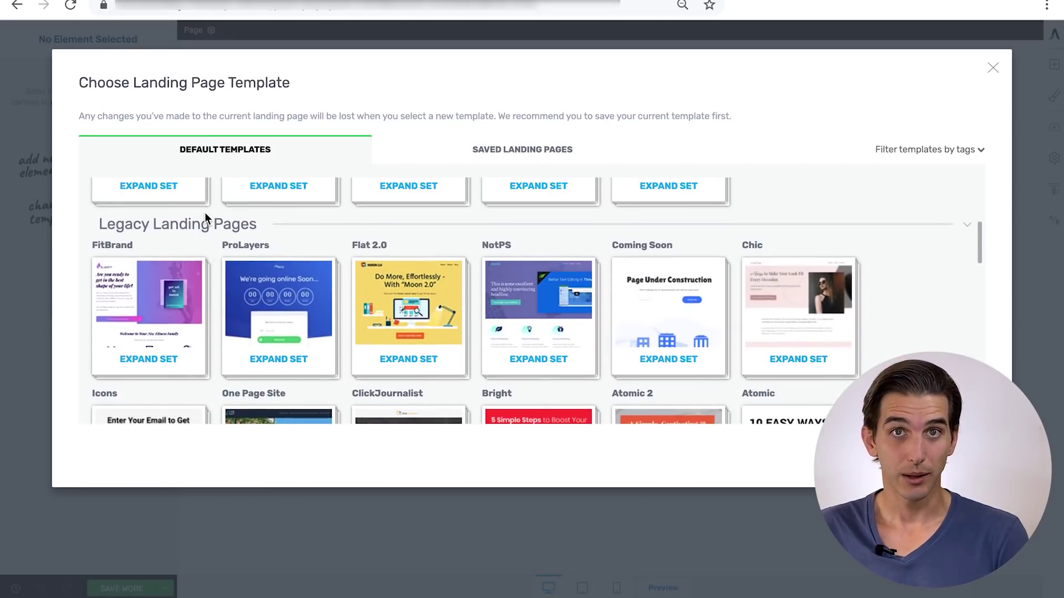
pyautogui.scroll(1, 205, 212)
pyautogui.scroll(5, 205, 214)
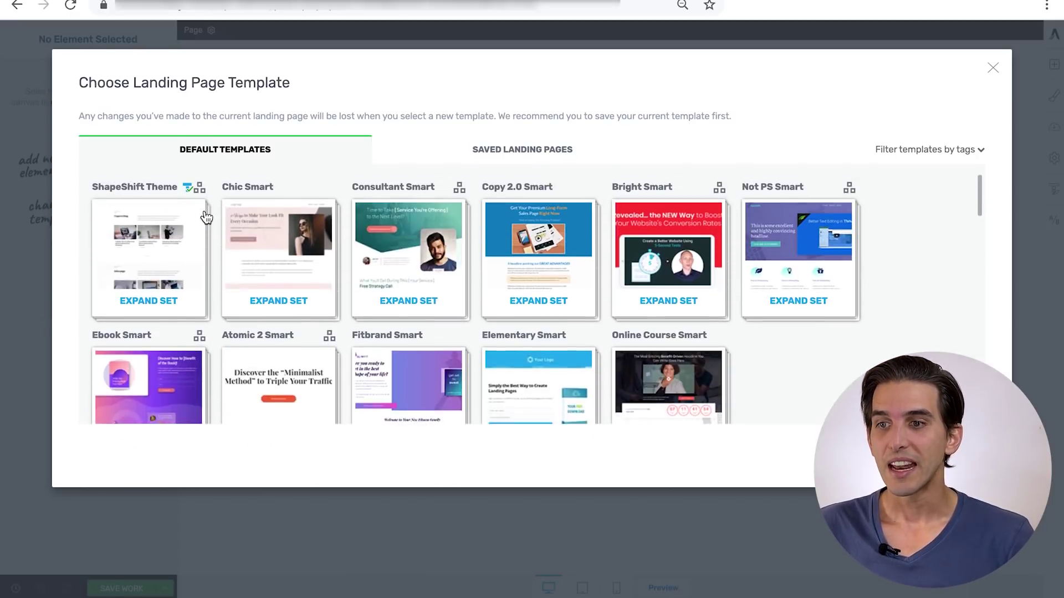
pyautogui.moveTo(200, 231)
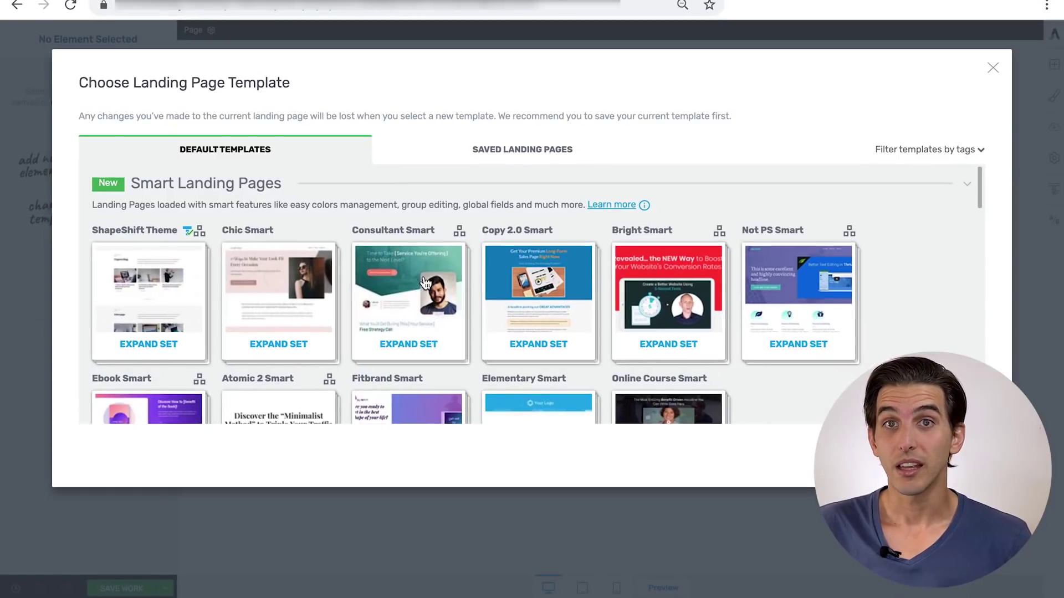
pyautogui.click(425, 283)
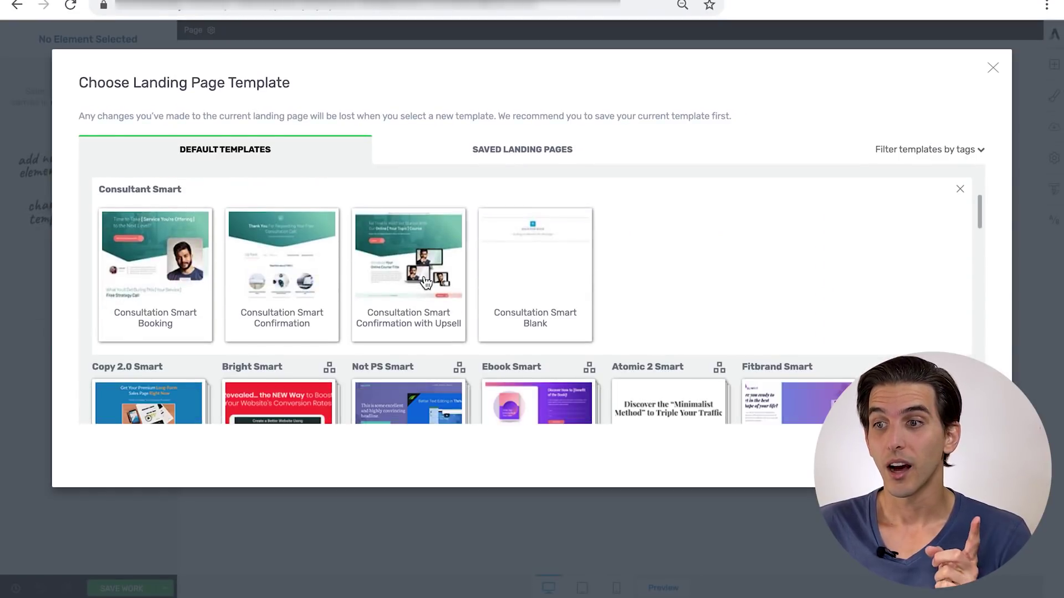
pyautogui.click(994, 69)
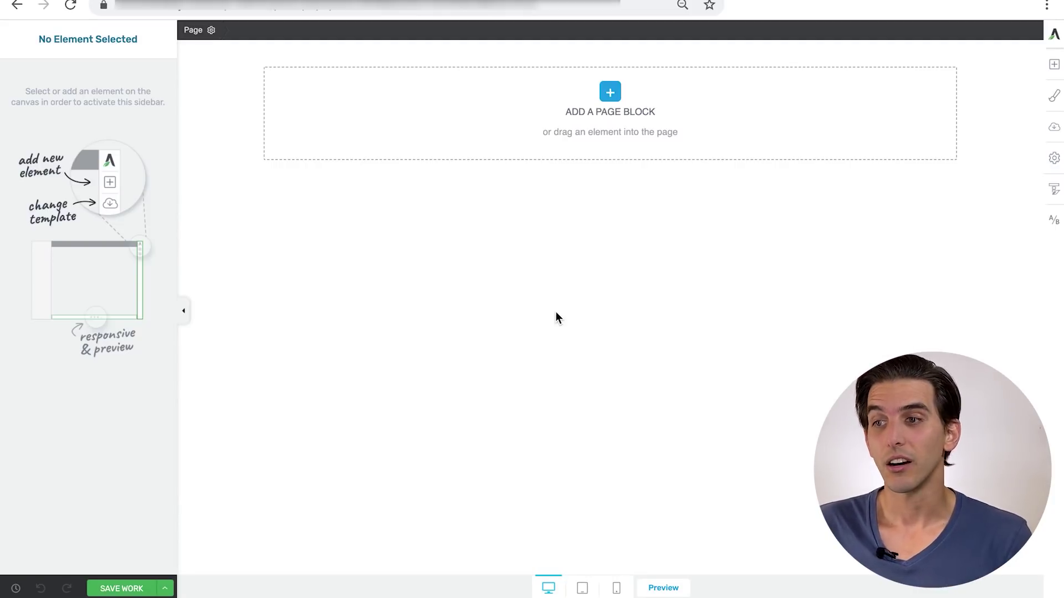
# Step: Add the Call to Action page block headed "What Are You Waiting For? Let's Improve [Your Service]!" to the empty landing page
pyautogui.click(610, 93)
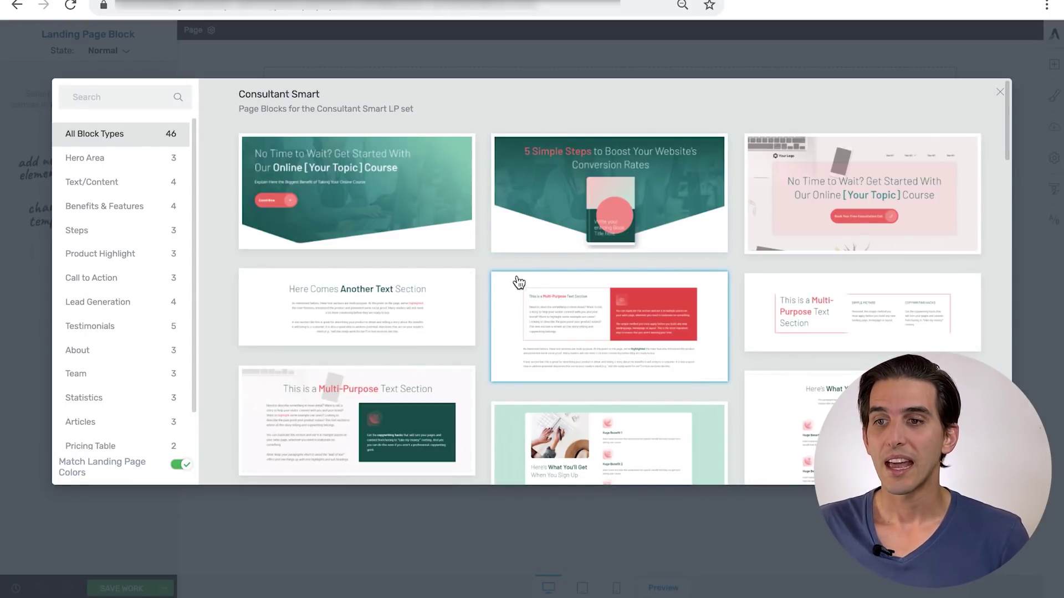
pyautogui.click(106, 282)
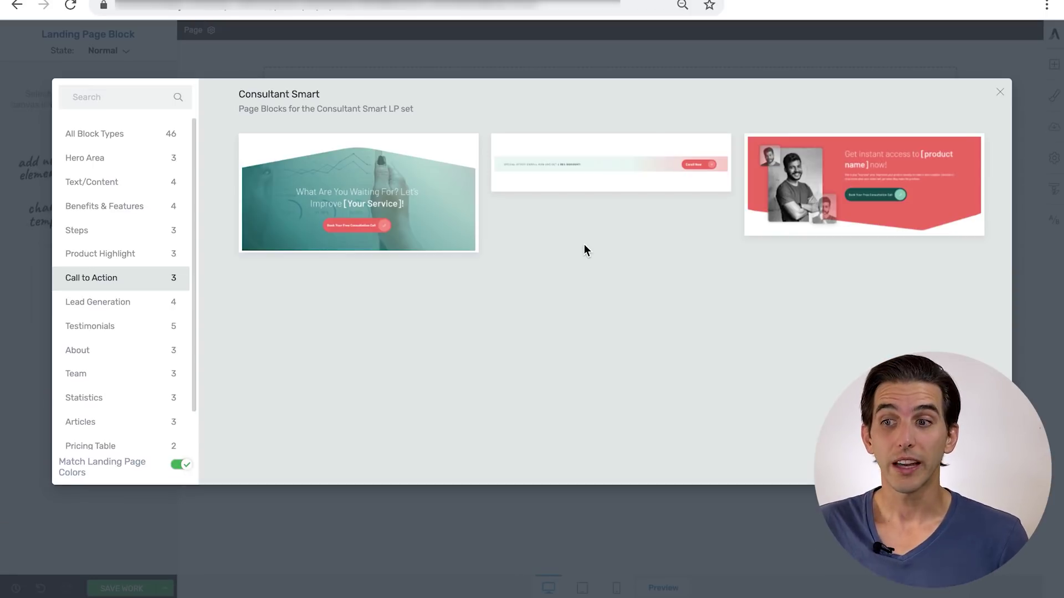
pyautogui.click(442, 202)
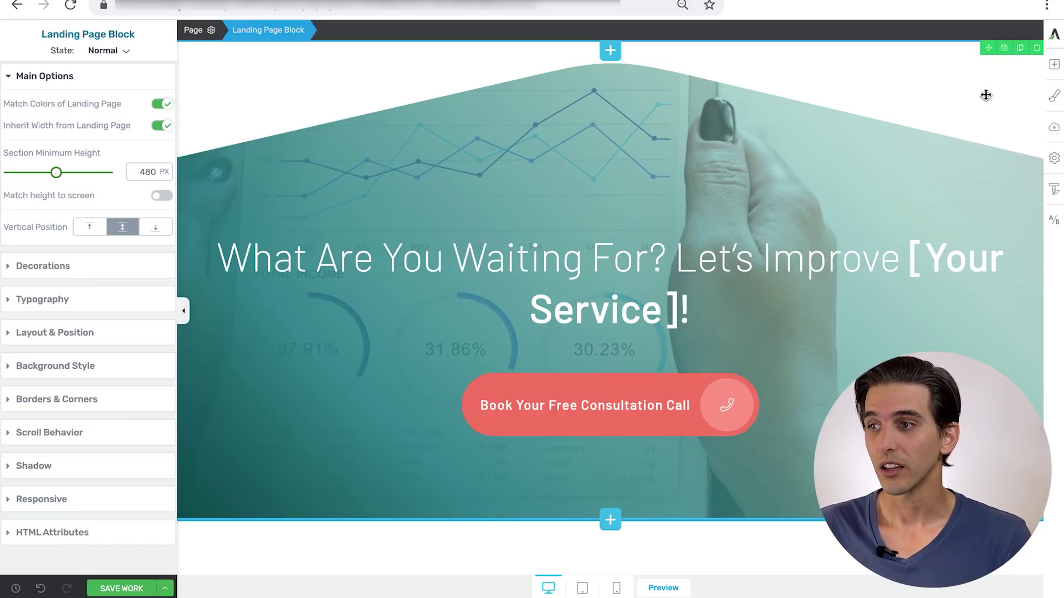
# Step: Switch the landing page's master template colors to the dark red and orange-red palette
pyautogui.click(1054, 97)
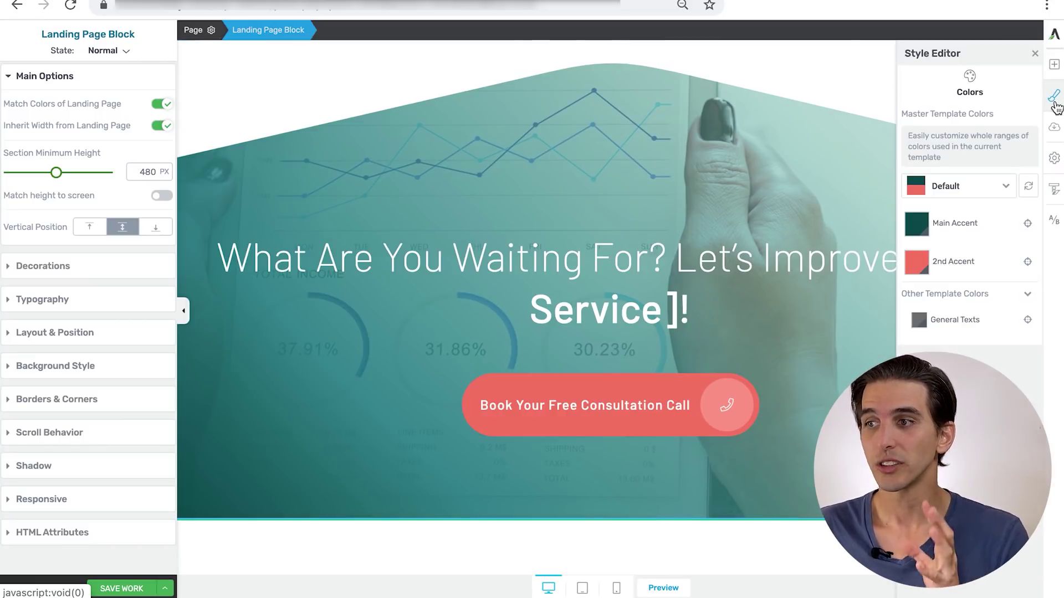
pyautogui.click(961, 186)
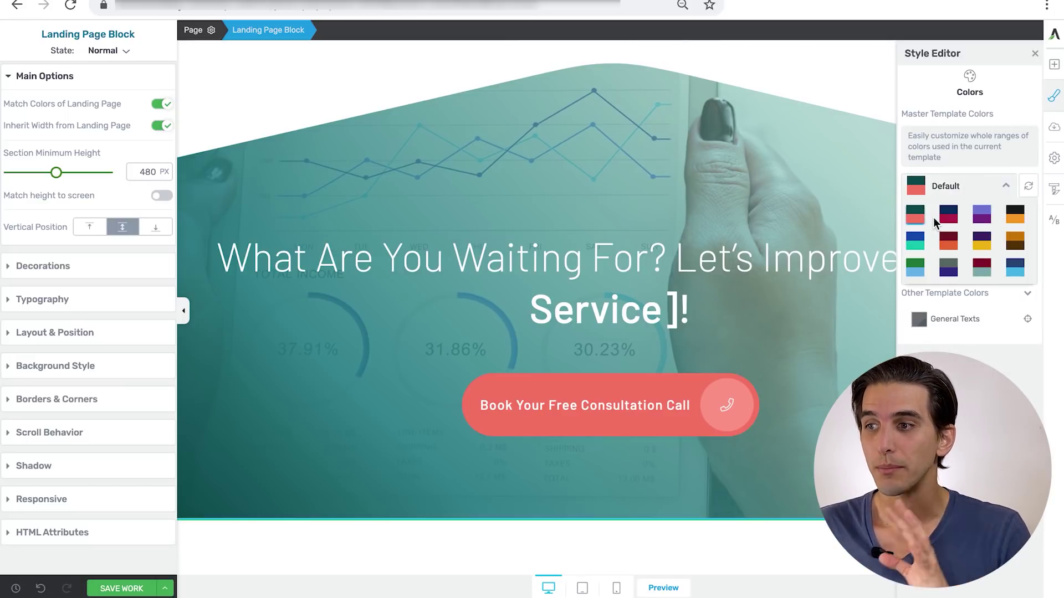
pyautogui.click(947, 243)
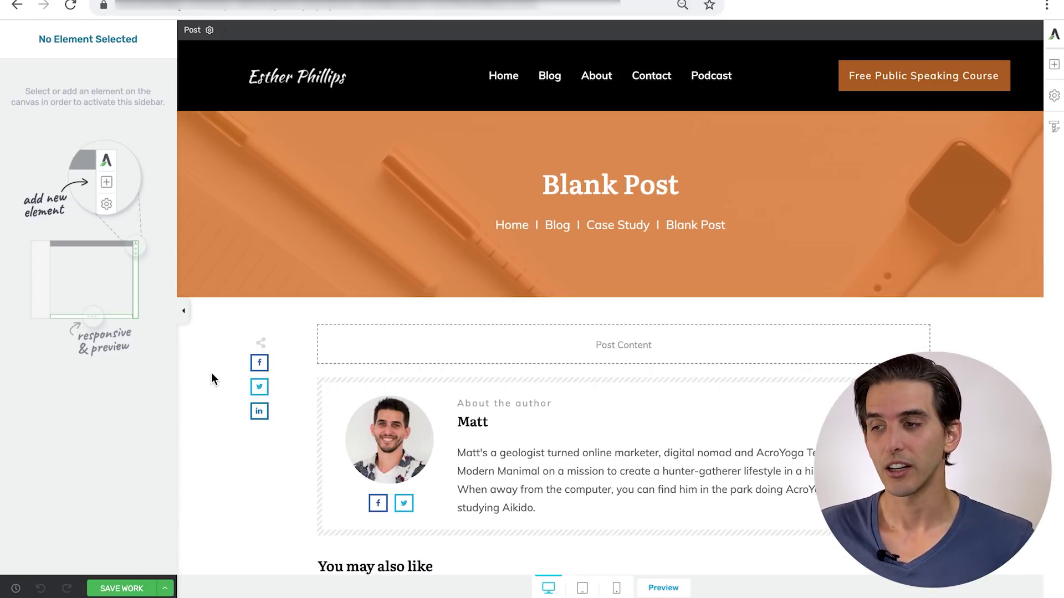
# Step: Add a Call to Action element to the blank post's content area using the red "Join Our Mailing List" template with the laptop photo
pyautogui.click(1054, 67)
pyautogui.write('call')
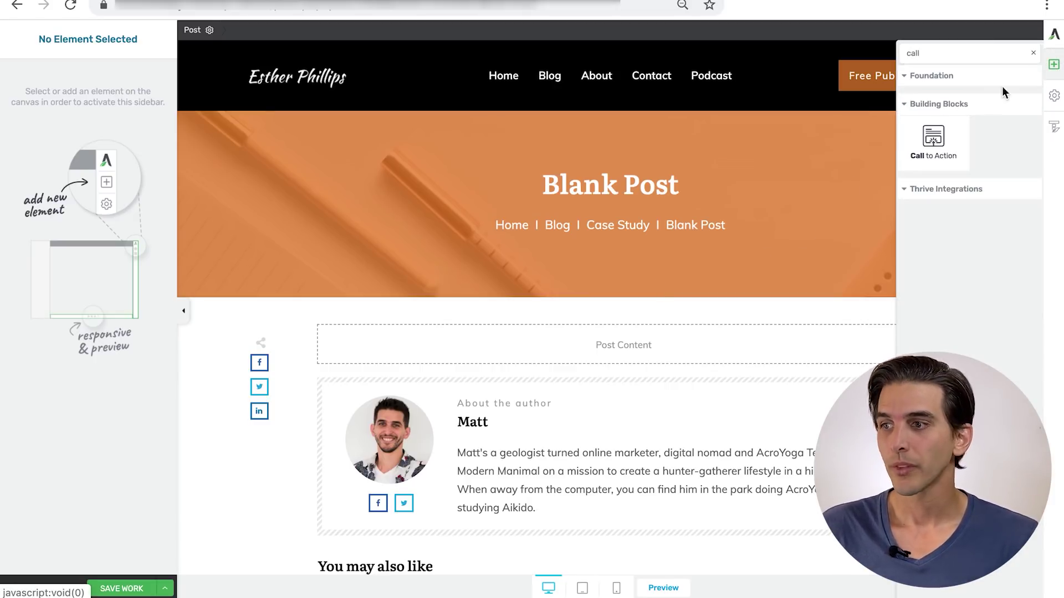
pyautogui.moveTo(933, 139); pyautogui.dragTo(663, 338)
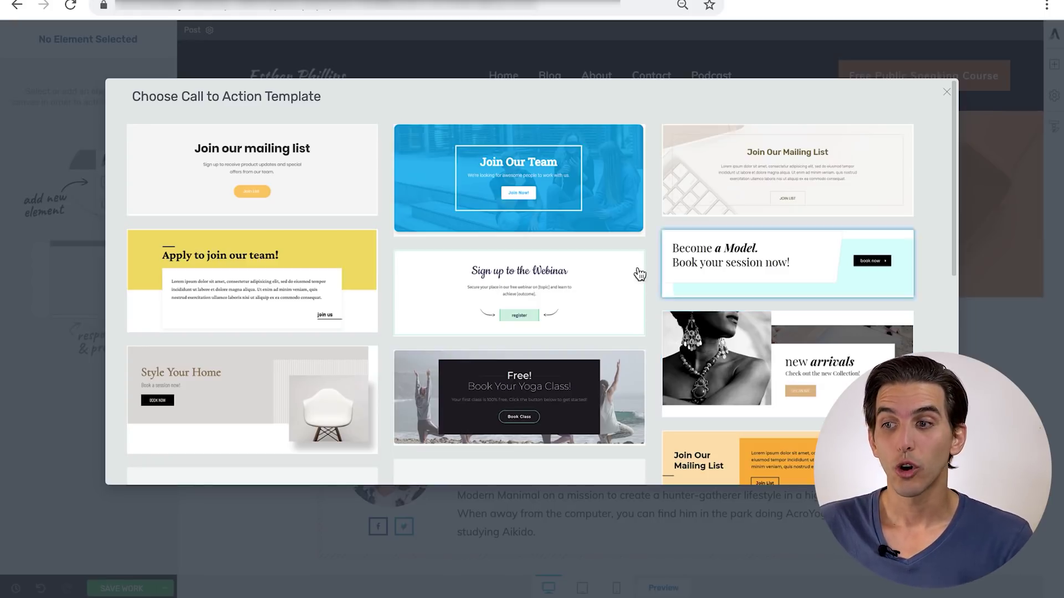
pyautogui.scroll(-1, 566, 277)
pyautogui.scroll(-3, 567, 274)
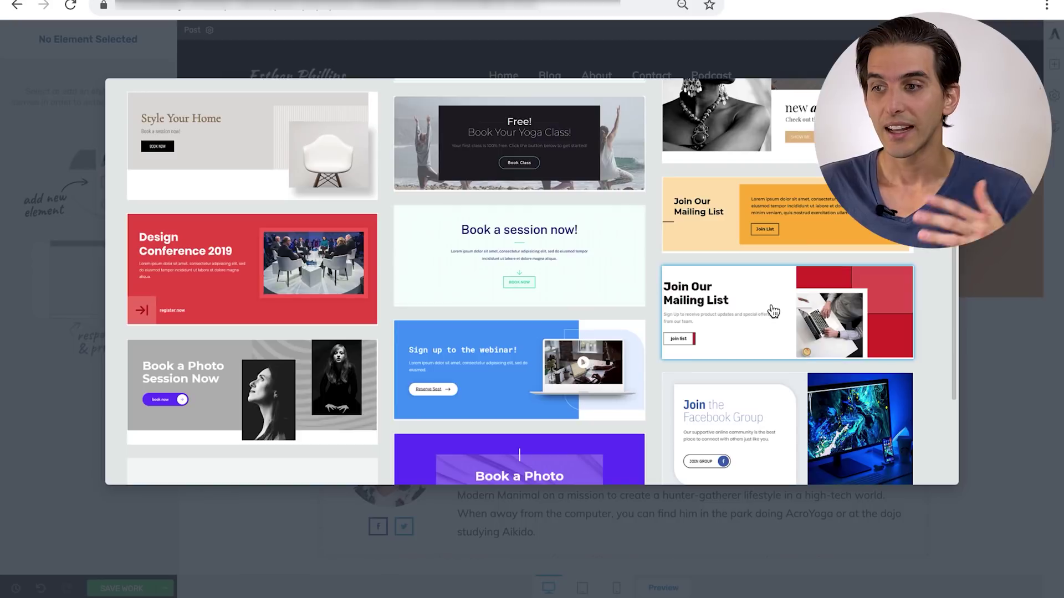
pyautogui.click(771, 308)
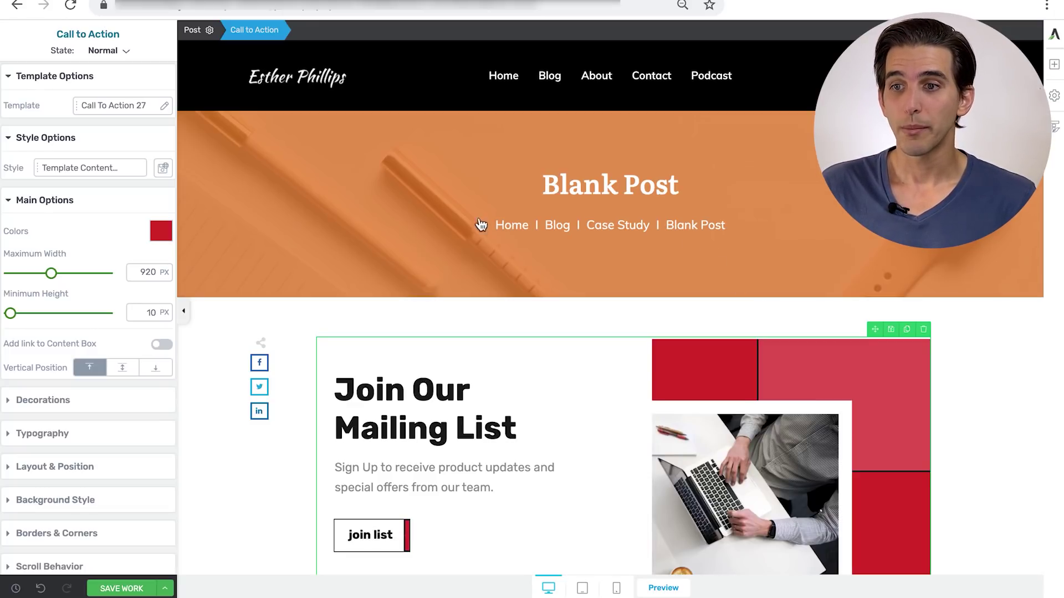
# Step: Recolor the call to action from red to the saved orange custom color
pyautogui.click(161, 231)
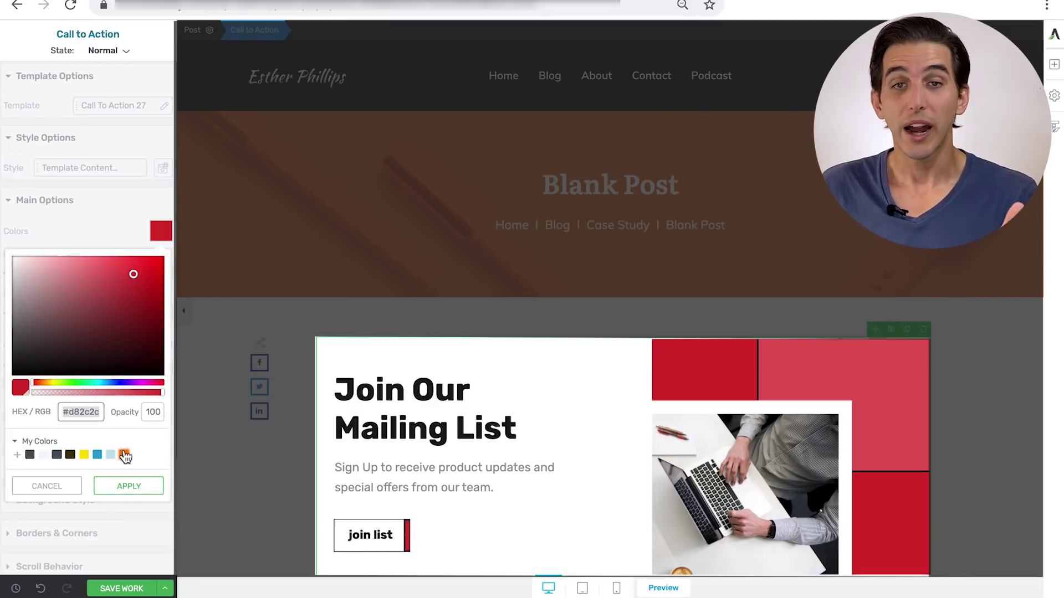
pyautogui.click(124, 455)
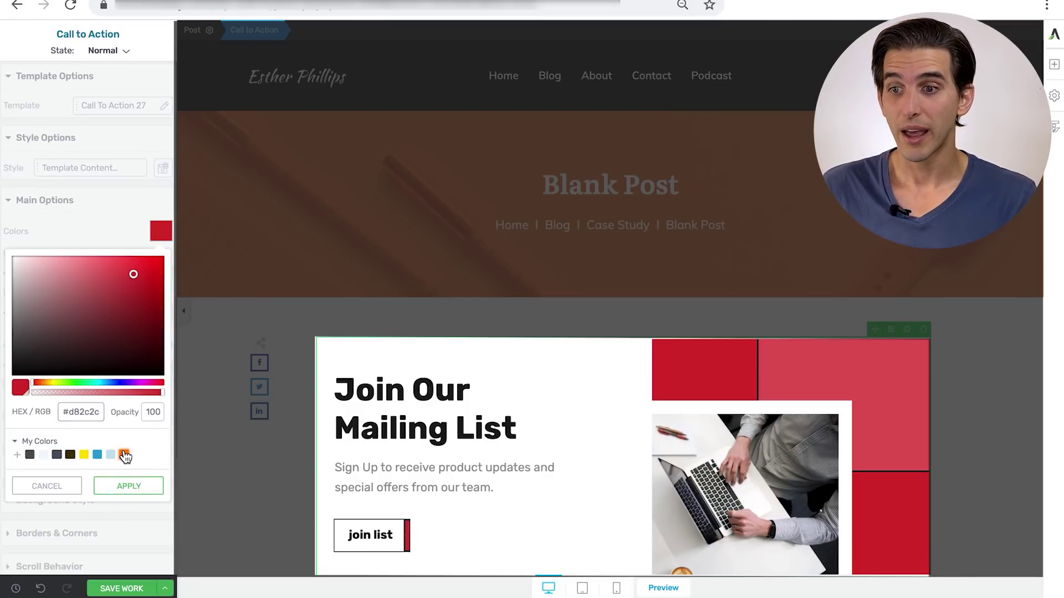
pyautogui.click(126, 486)
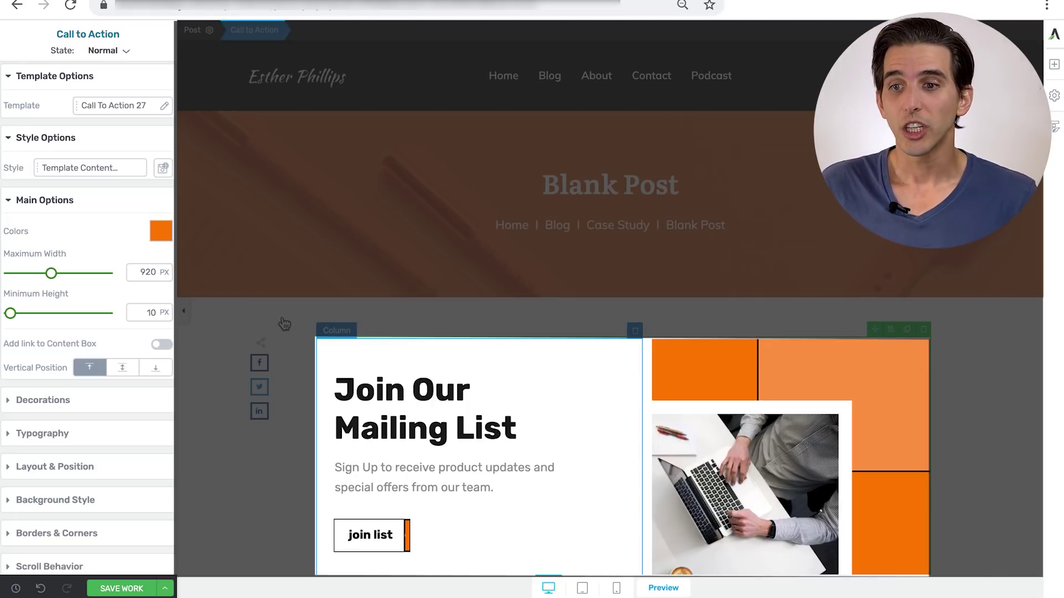
# Step: Set the call to action's typography font source to Inherit
pyautogui.click(121, 433)
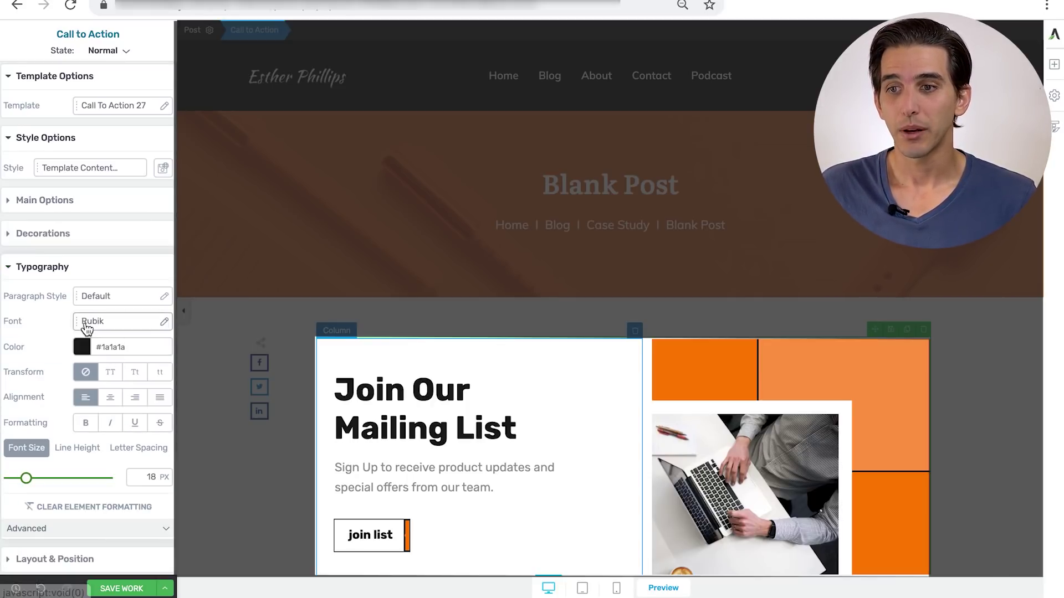
pyautogui.click(87, 327)
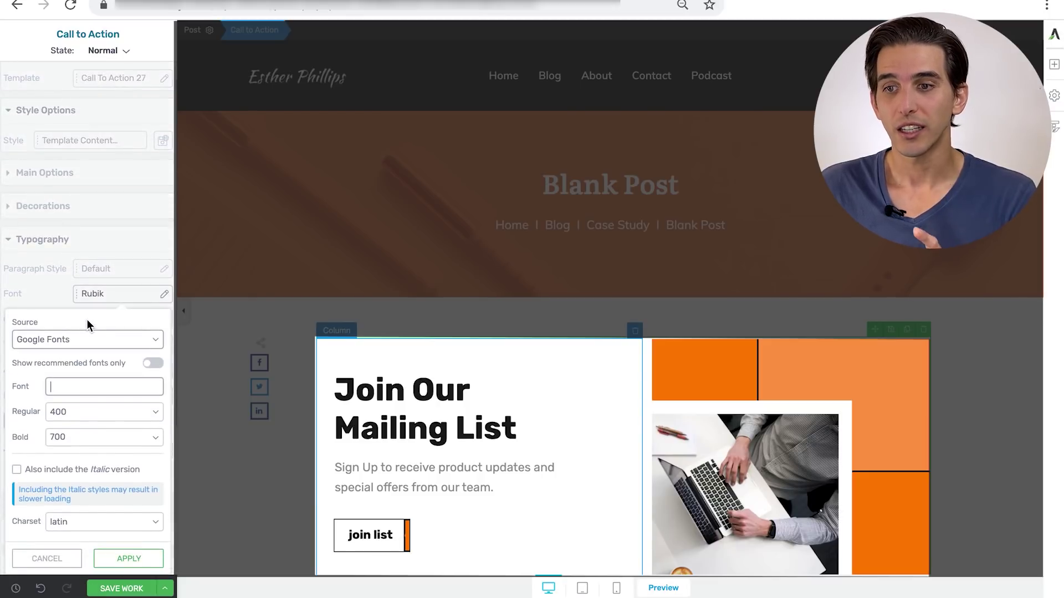
pyautogui.click(72, 339)
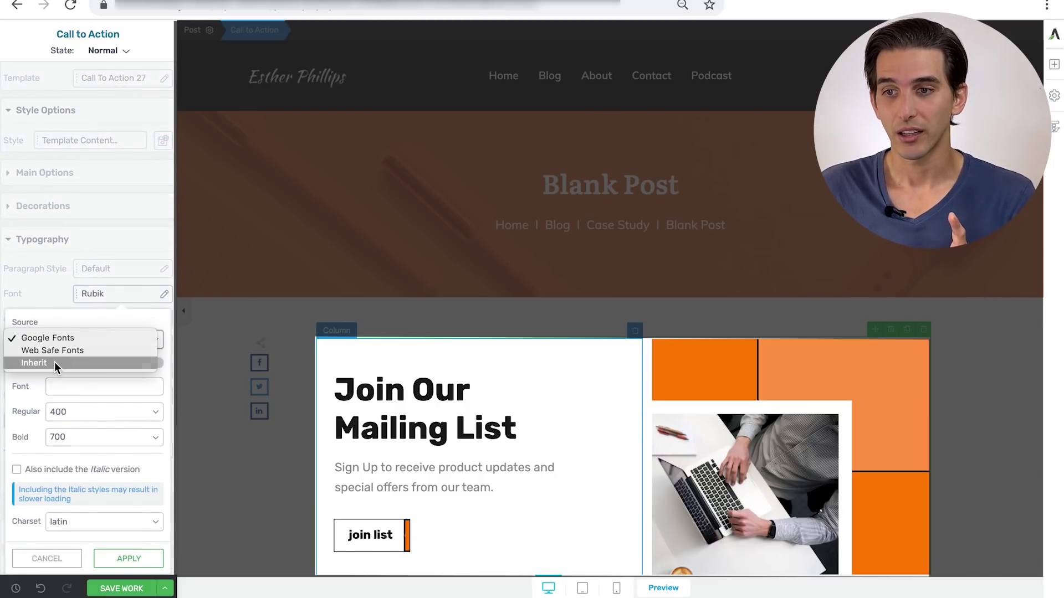
pyautogui.click(54, 361)
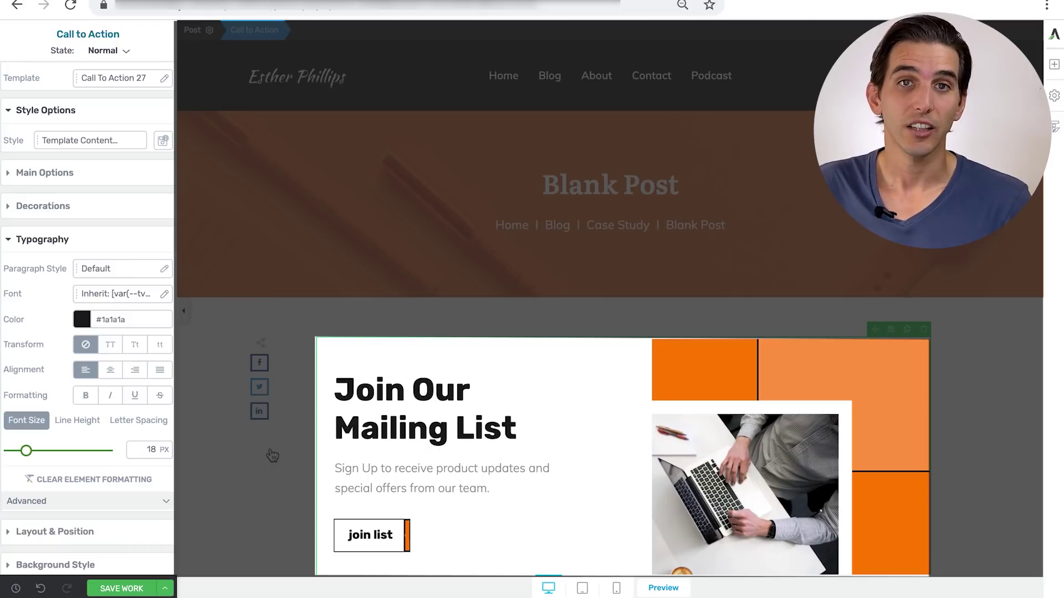
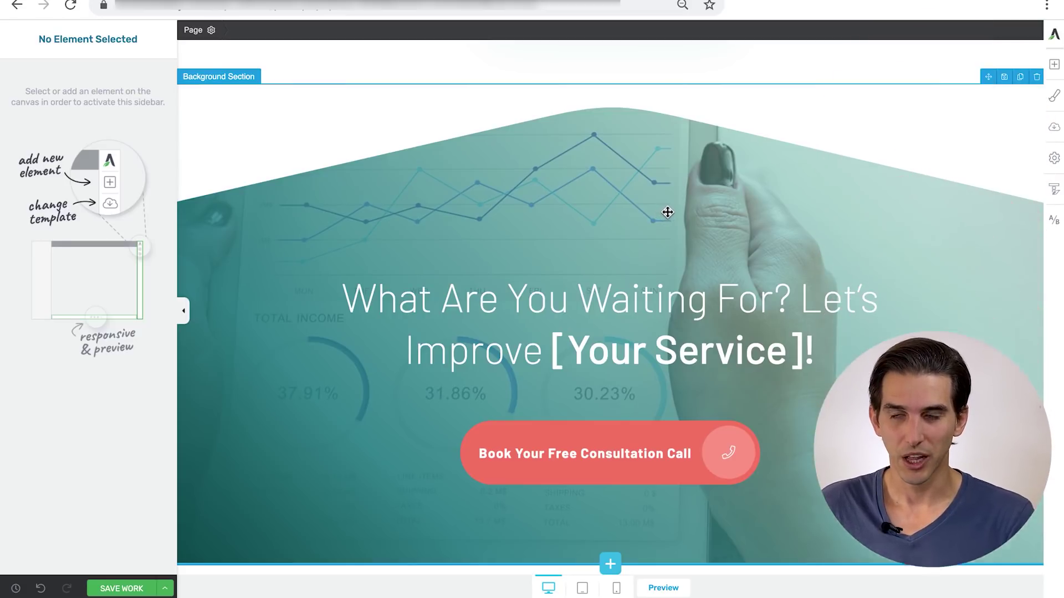
# Step: Insert the slim "Enroll Now" Call to Action block between the teacher section and the "Why They Recommend Having a Free Consultation Call" section
pyautogui.scroll(5, 664, 213)
pyautogui.scroll(9, 667, 213)
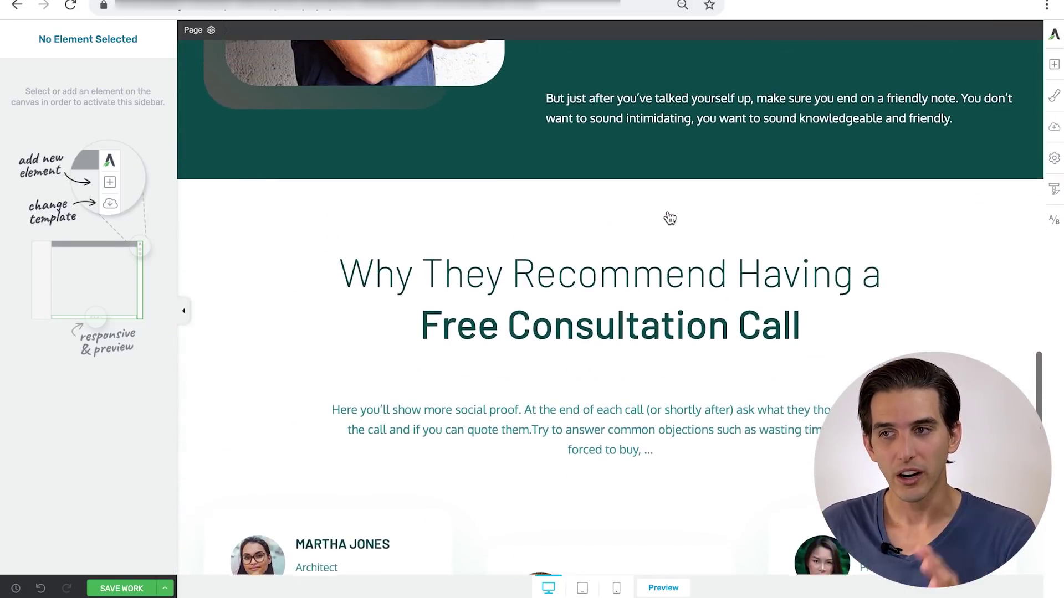
pyautogui.moveTo(652, 219)
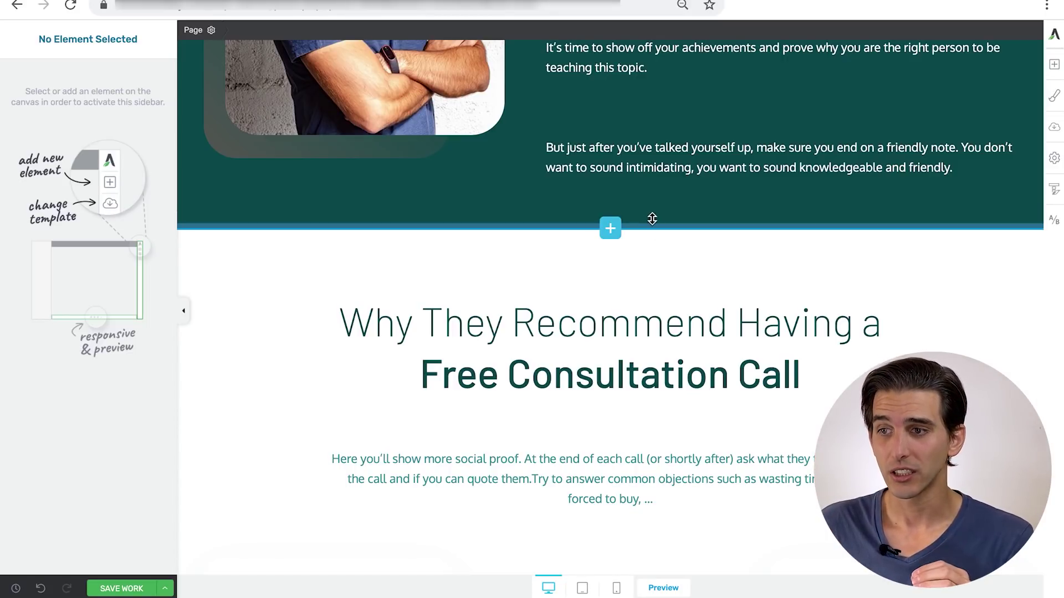
pyautogui.click(609, 233)
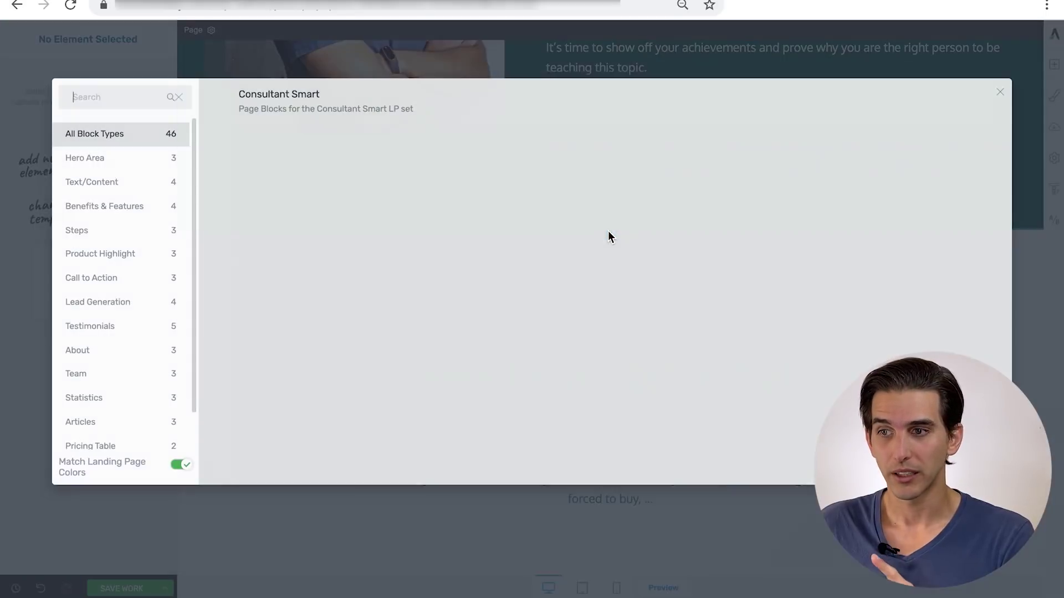
pyautogui.click(105, 278)
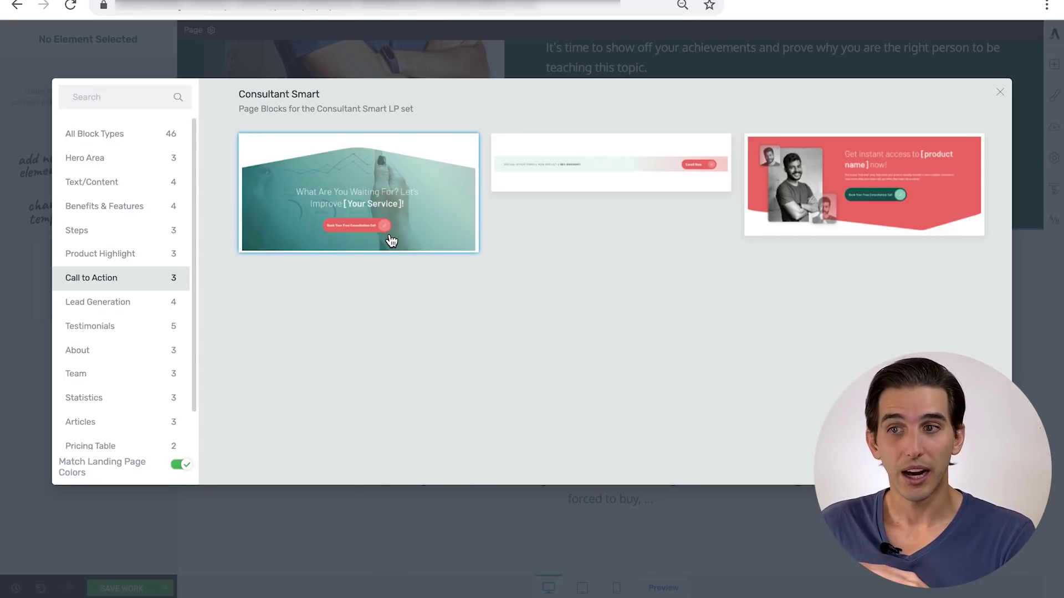
pyautogui.click(559, 170)
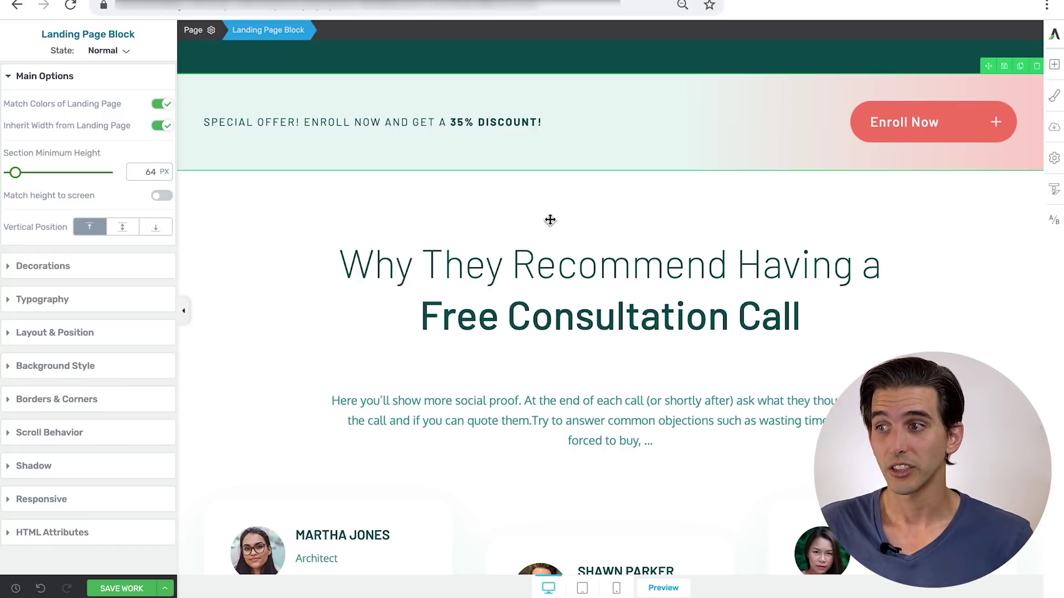
# Step: Replace the special offer text in the slim call to action block with "BOOK YOUR FREE CONSULTATION CALL NOW"
pyautogui.click(550, 220)
pyautogui.scroll(5, 570, 459)
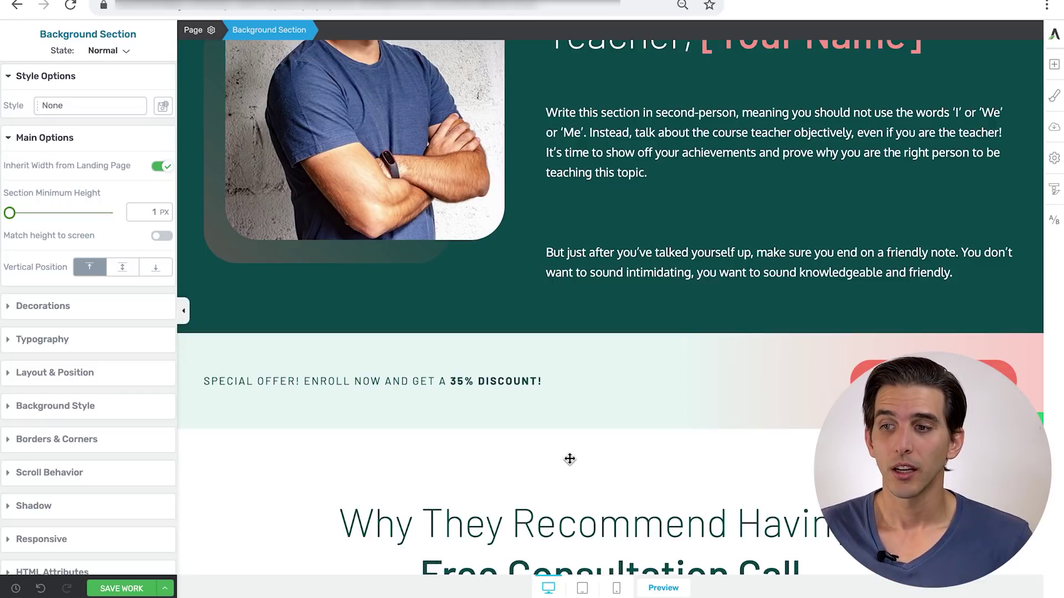
pyautogui.click(336, 379)
pyautogui.tripleClick(337, 379)
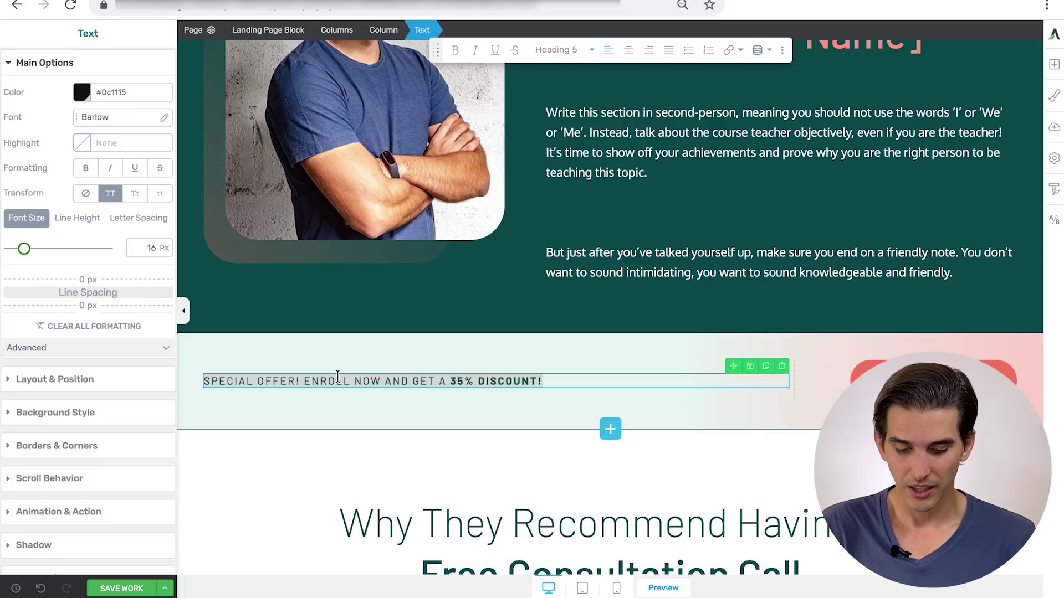
pyautogui.write('BOOK')
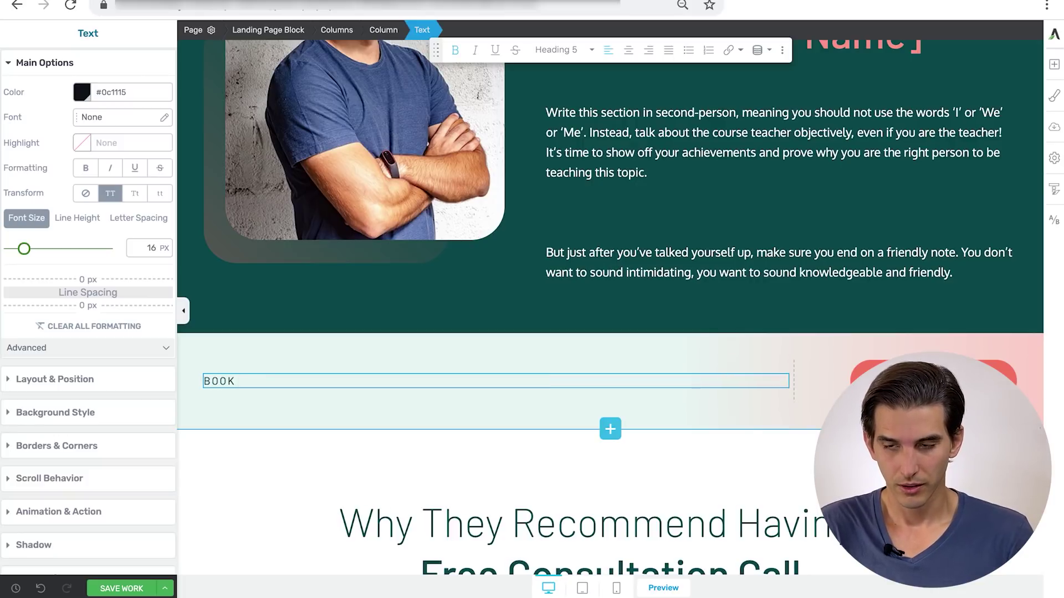
pyautogui.write(' YOUR FREE ')
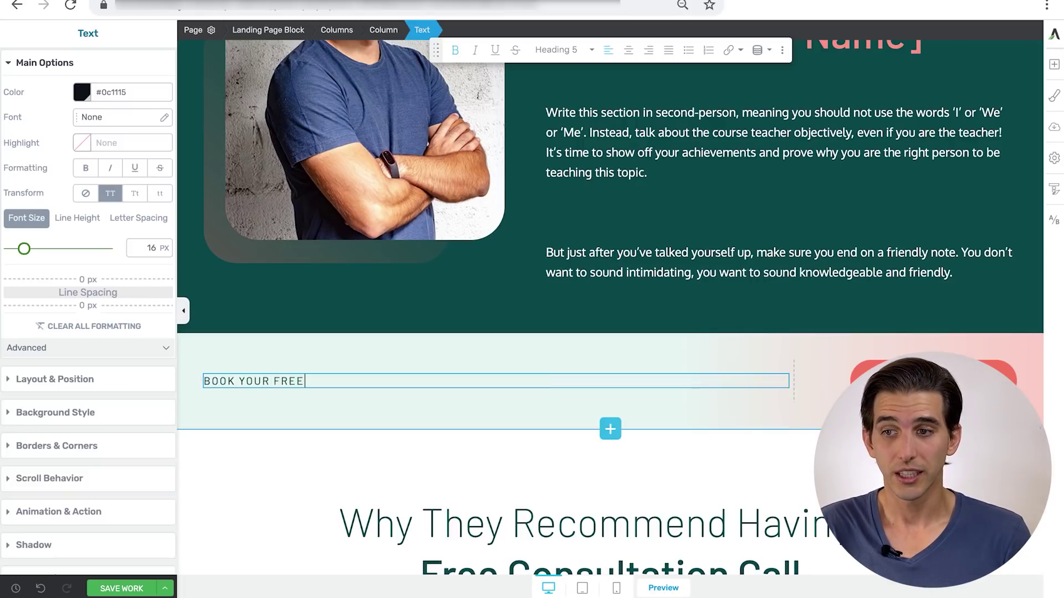
pyautogui.write('CONSULTATION CALL NOW')
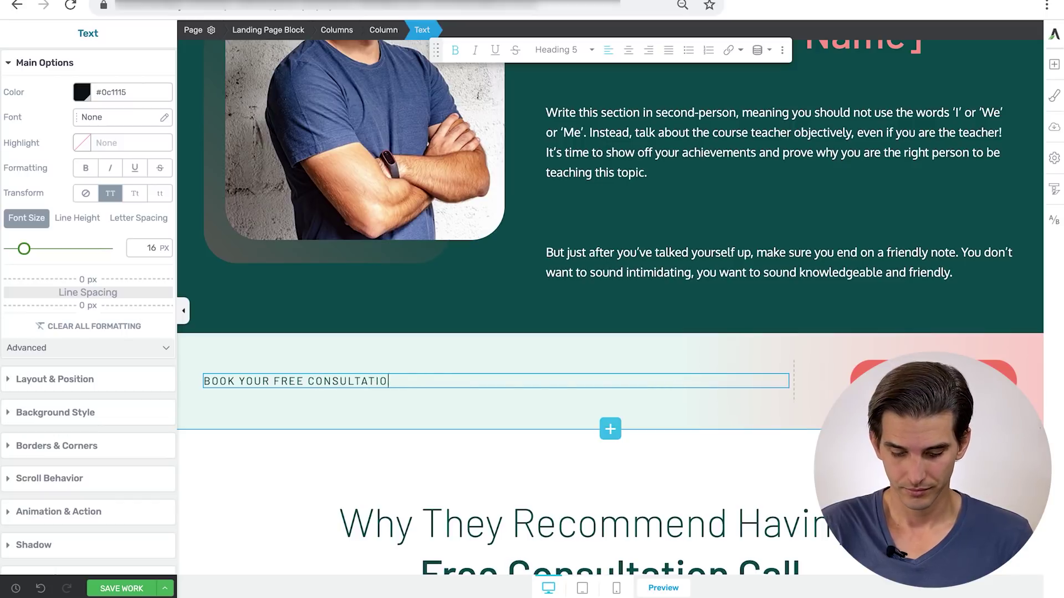
# Step: Change the "Enroll Now" button label in the call to action block to "Book Now"
pyautogui.click(891, 382)
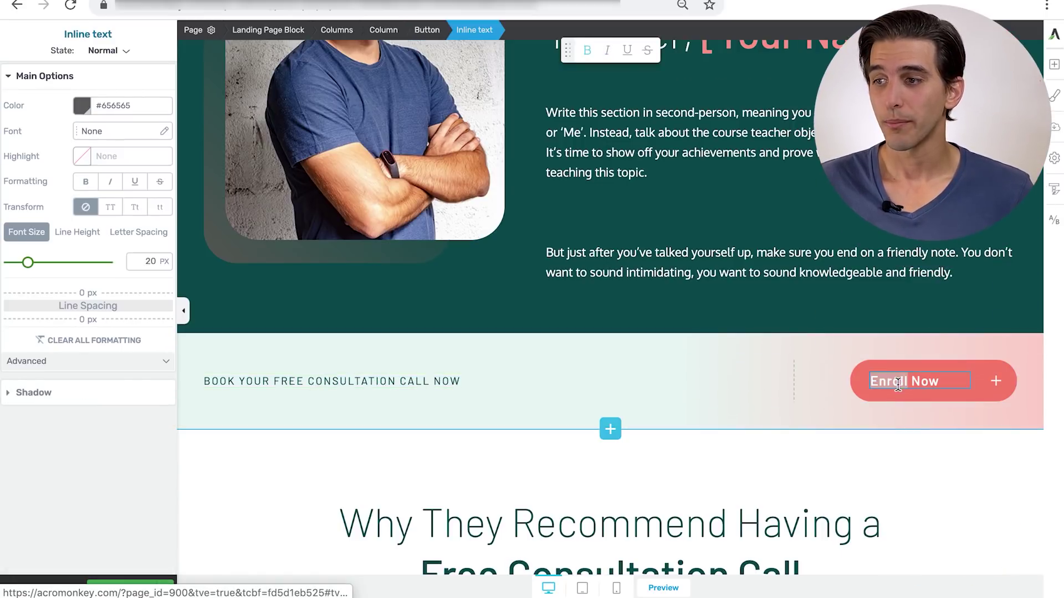
pyautogui.doubleClick(891, 382)
pyautogui.write('Book')
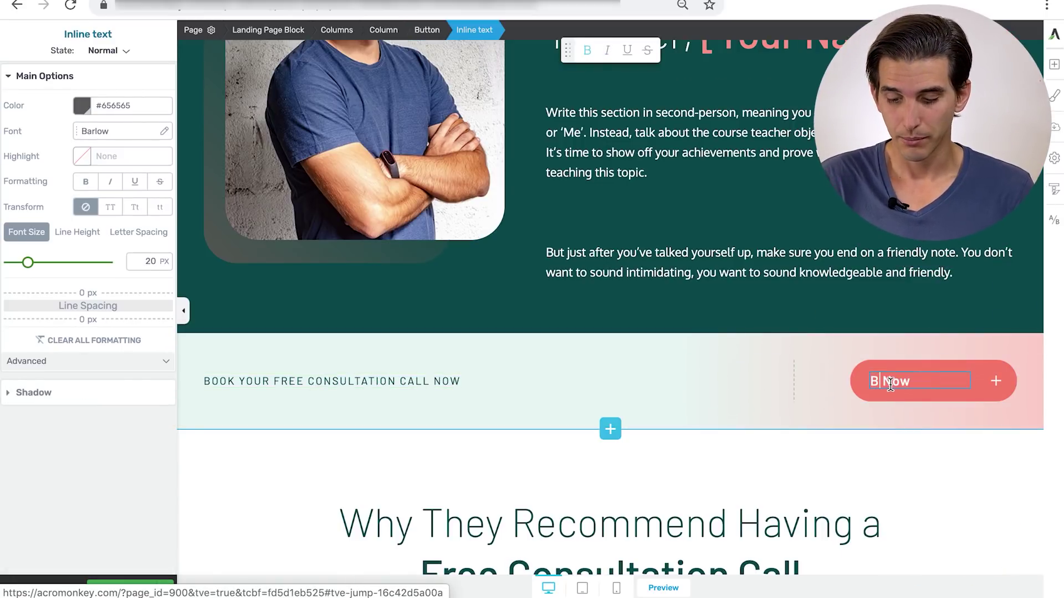
pyautogui.click(850, 449)
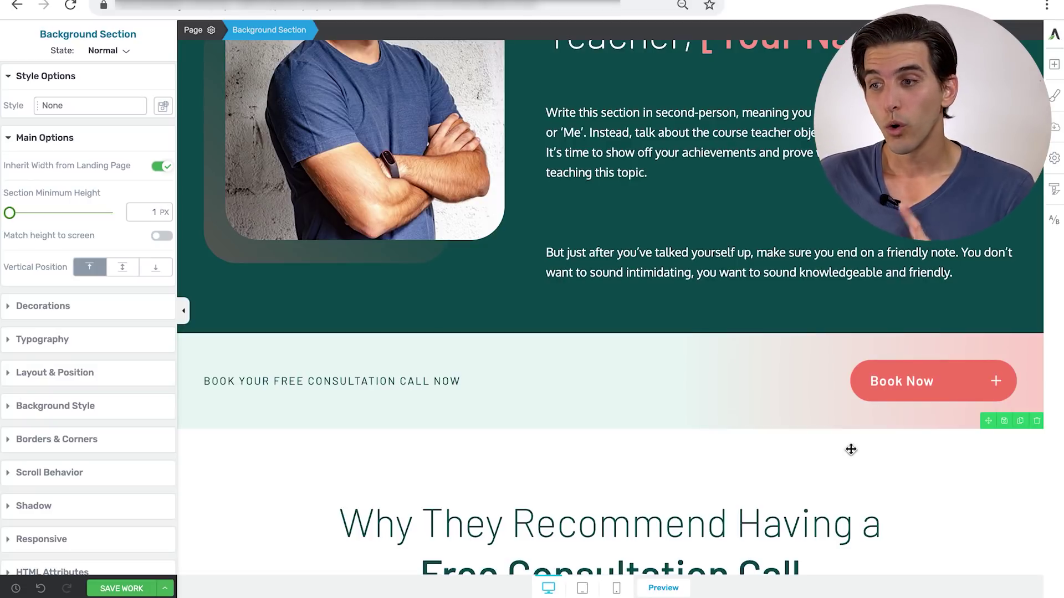
# Step: Remove the existing jump link action from the "Book Now" button
pyautogui.click(866, 391)
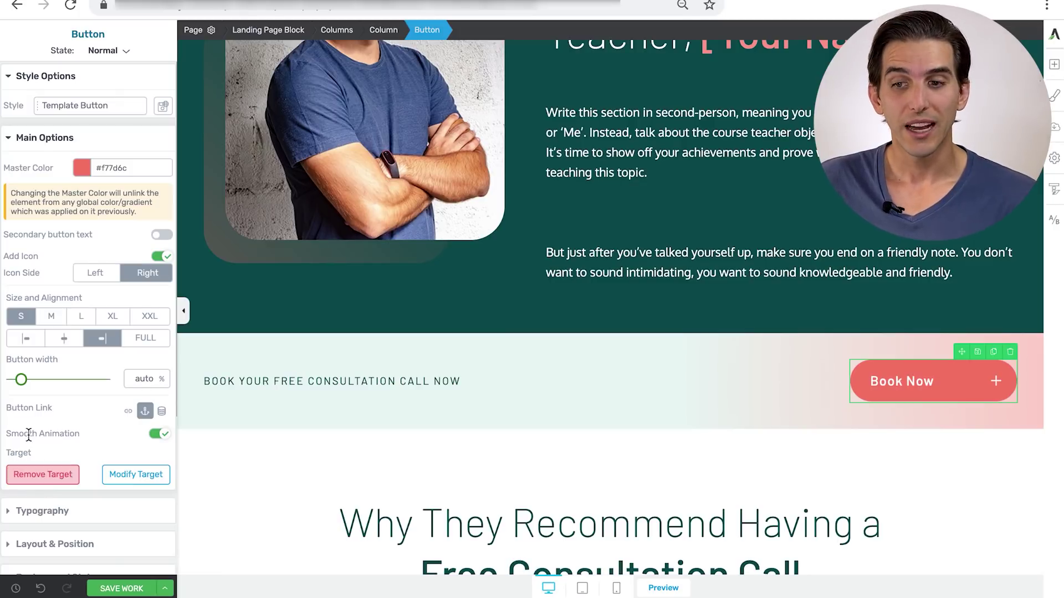
pyautogui.scroll(-1, 33, 470)
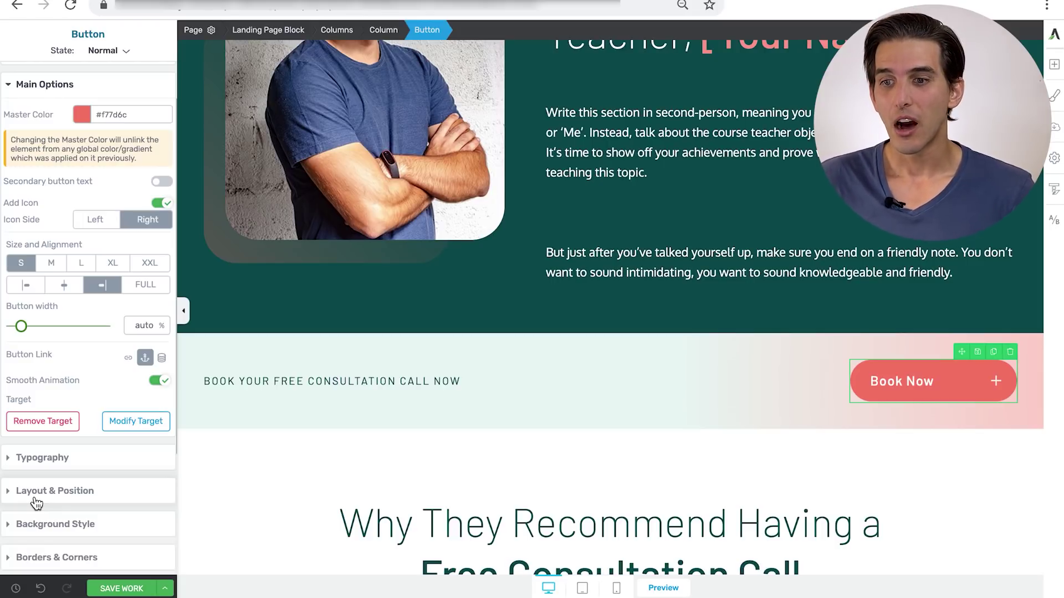
pyautogui.scroll(-3, 36, 503)
pyautogui.click(50, 478)
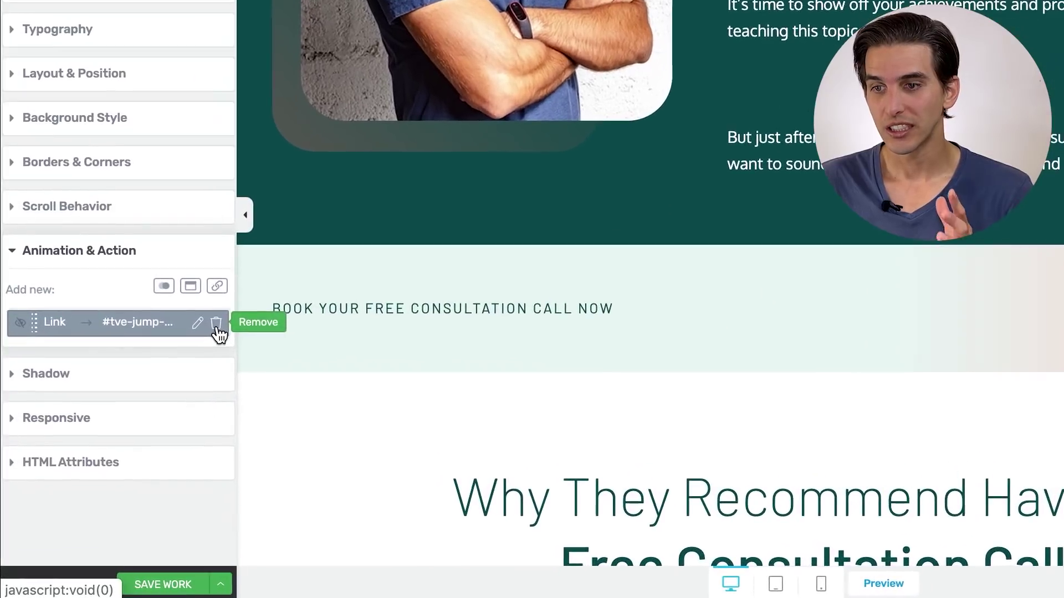
pyautogui.click(216, 325)
# Step: Add a click-triggered popup to the "Book Now" button that opens the "Calendly + ThriveBox" ThriveBox, and save the page
pyautogui.click(190, 287)
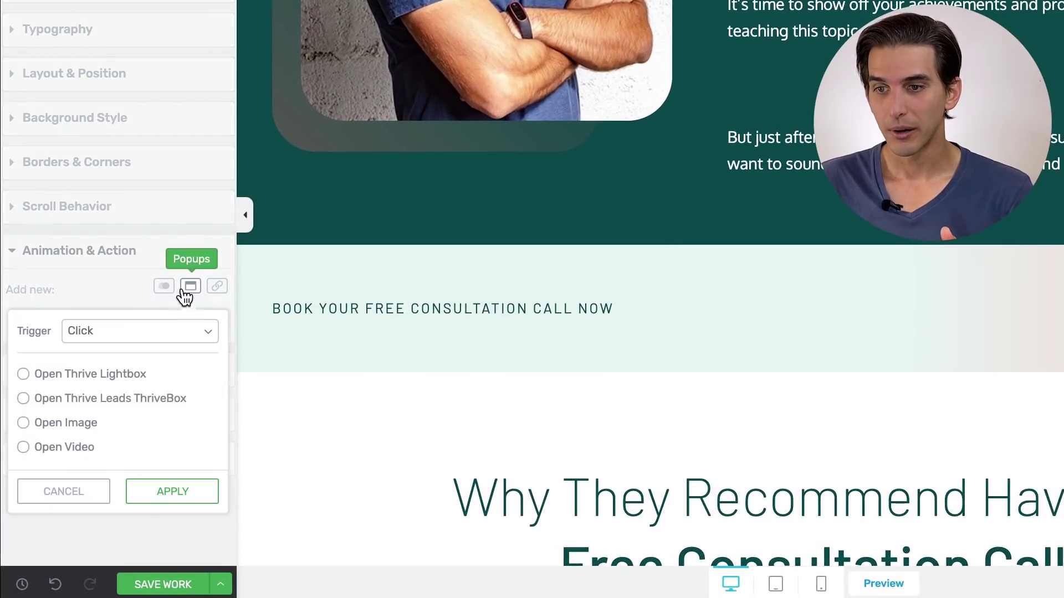
pyautogui.click(41, 402)
pyautogui.click(166, 423)
pyautogui.write('cal')
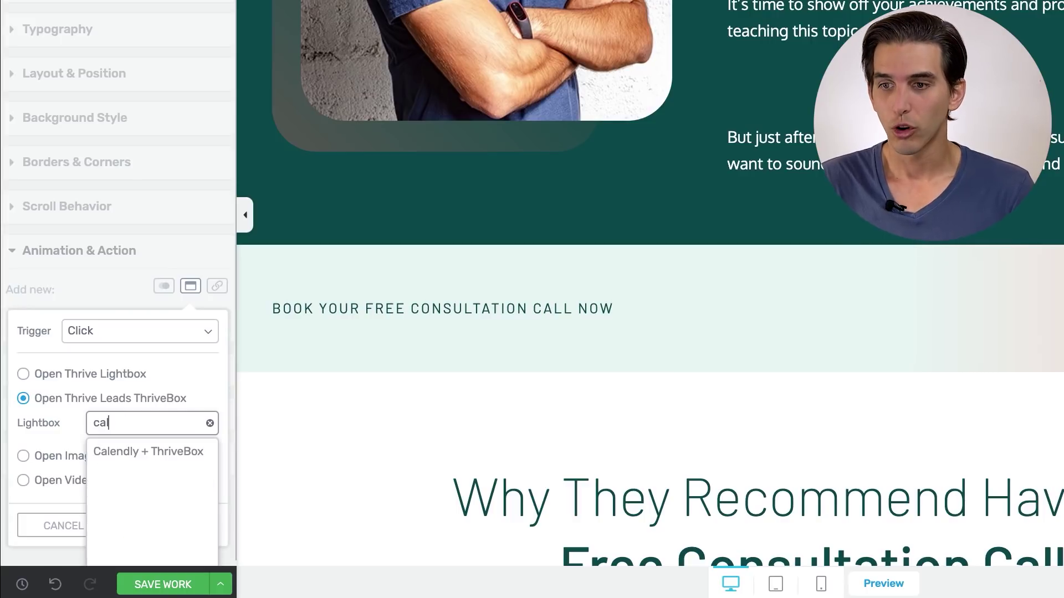
pyautogui.click(128, 454)
pyautogui.click(172, 561)
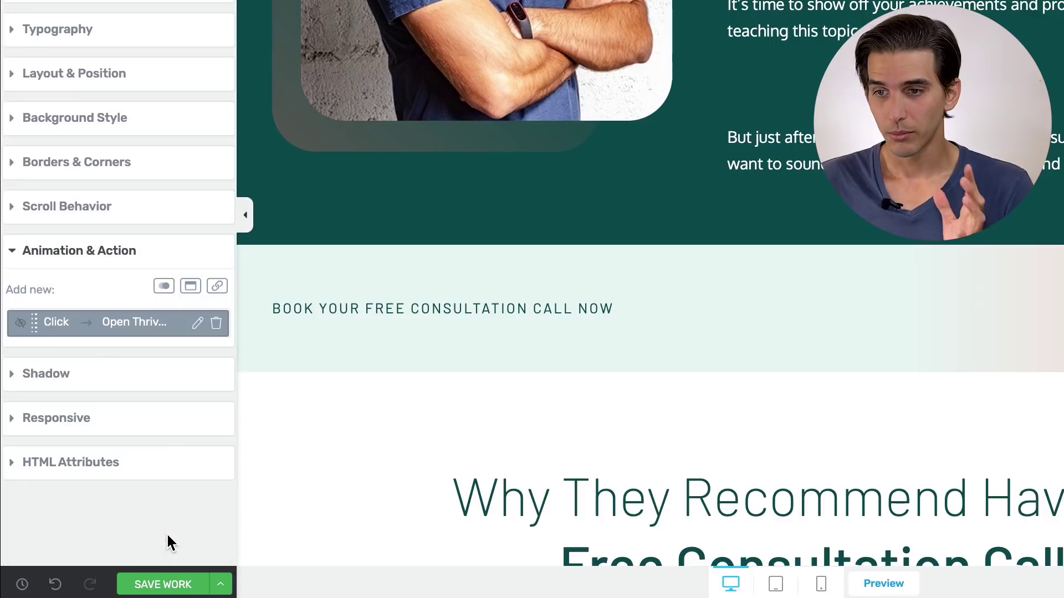
pyautogui.click(163, 584)
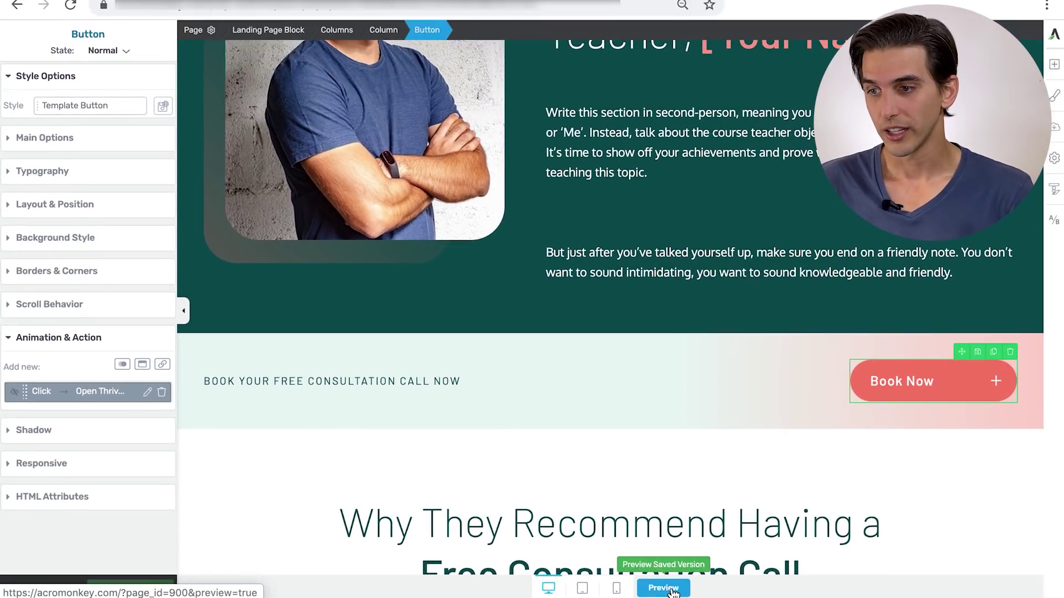
# Step: Preview the saved page and open the booking popup with the "Book Now" button below the teacher section
pyautogui.click(663, 588)
pyautogui.scroll(-20, 559, 218)
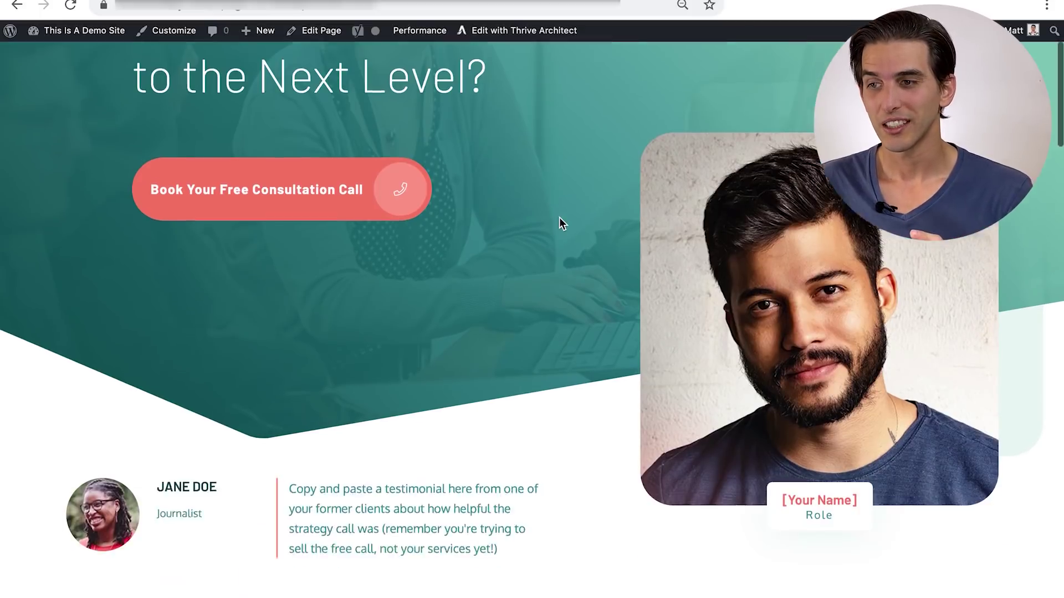
pyautogui.scroll(-10, 559, 223)
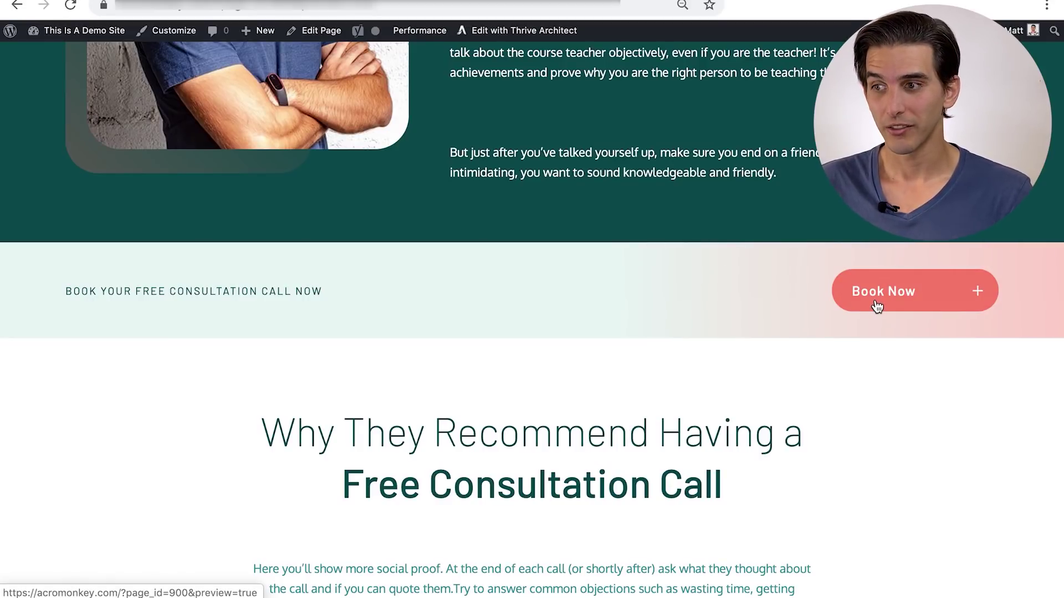
pyautogui.click(876, 306)
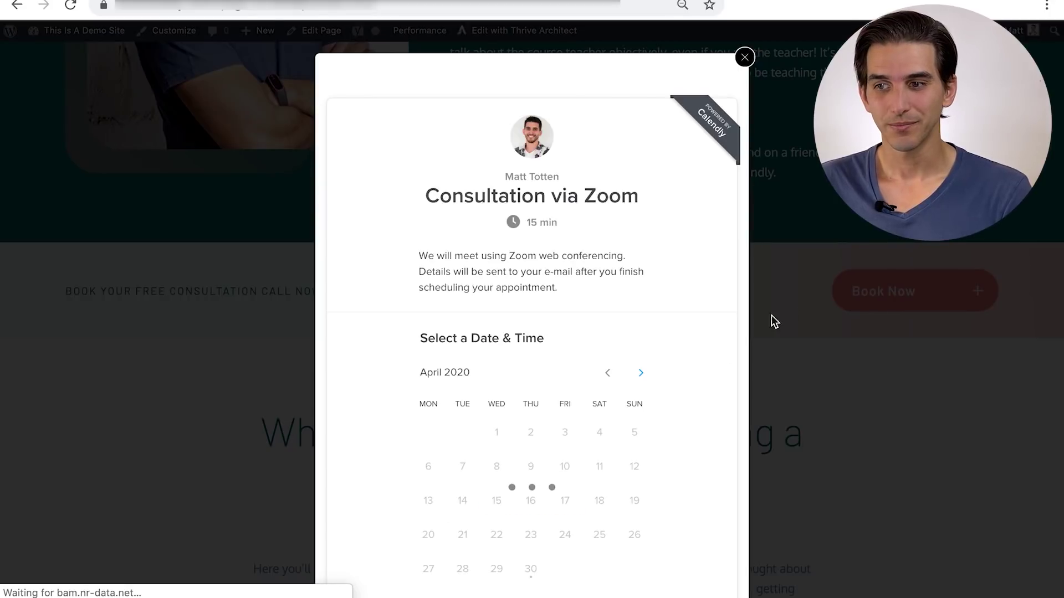
# Step: Choose Friday, May 8 in the popup's May 2020 calendar and view the available consultation times
pyautogui.click(571, 509)
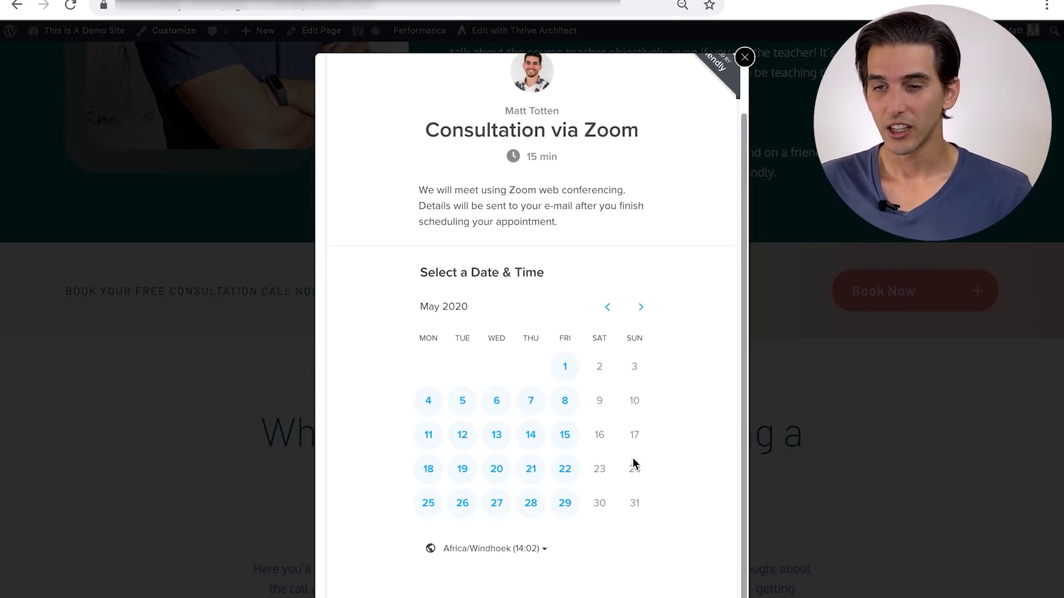
pyautogui.scroll(-2, 635, 464)
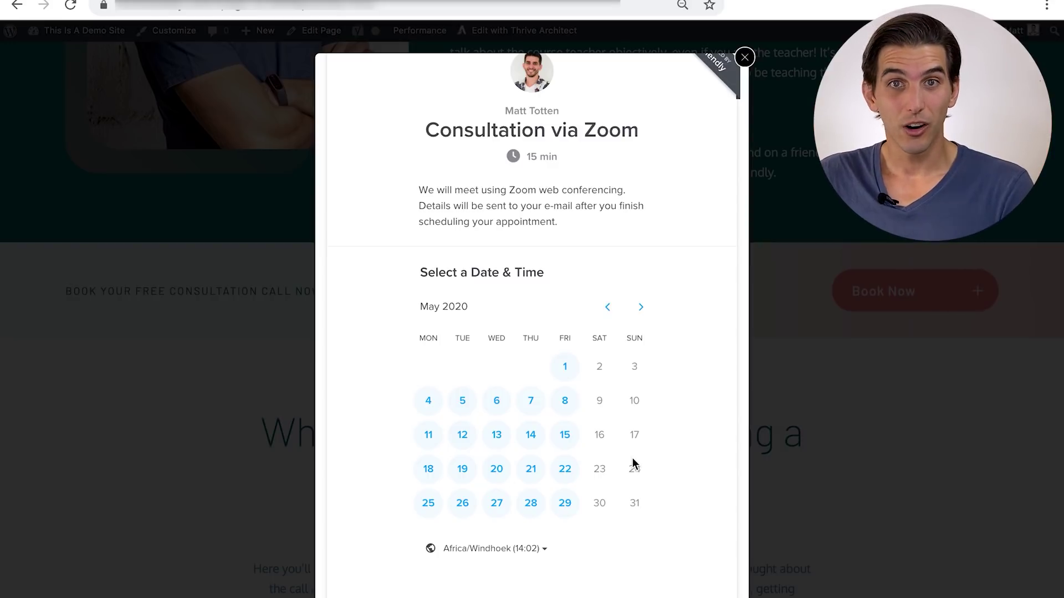
pyautogui.click(565, 400)
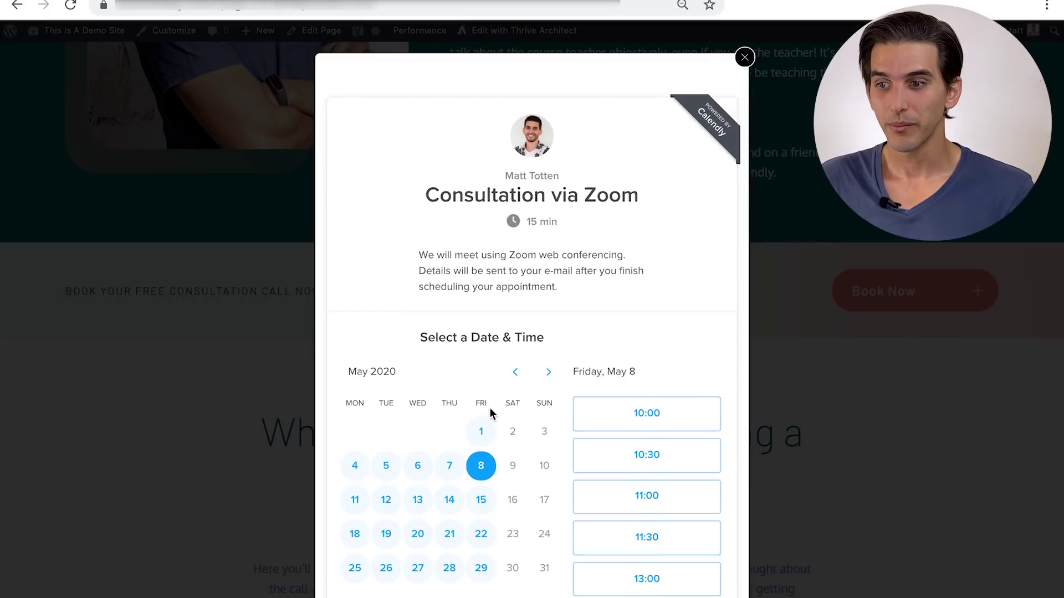
pyautogui.scroll(-2, 491, 409)
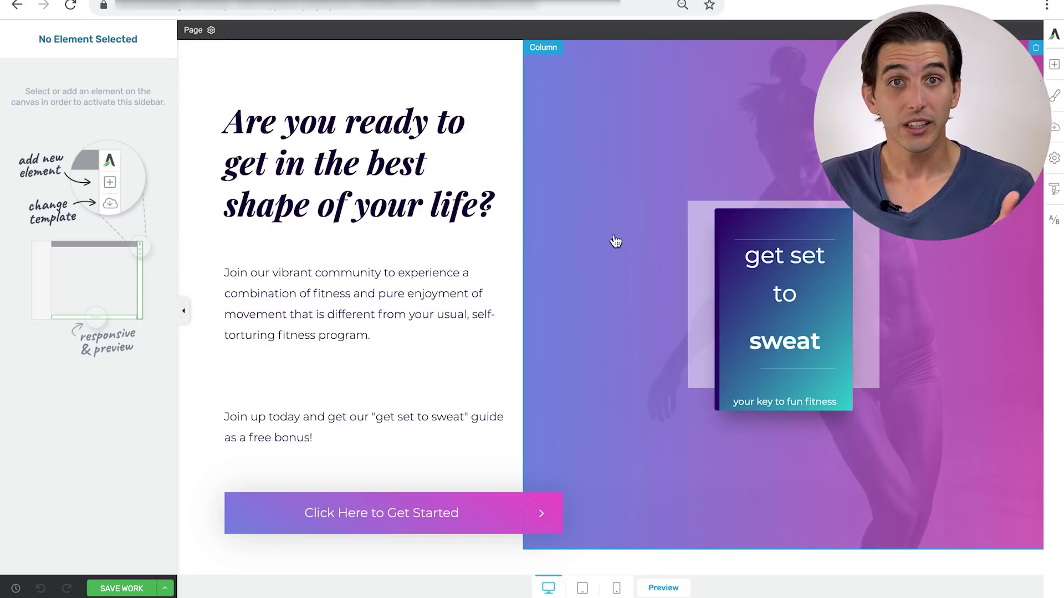
# Step: Add a Call to Action element below the benefit highlights on the fitness page using the "Free! Book Your Yoga Class!" template
pyautogui.scroll(-3, 543, 349)
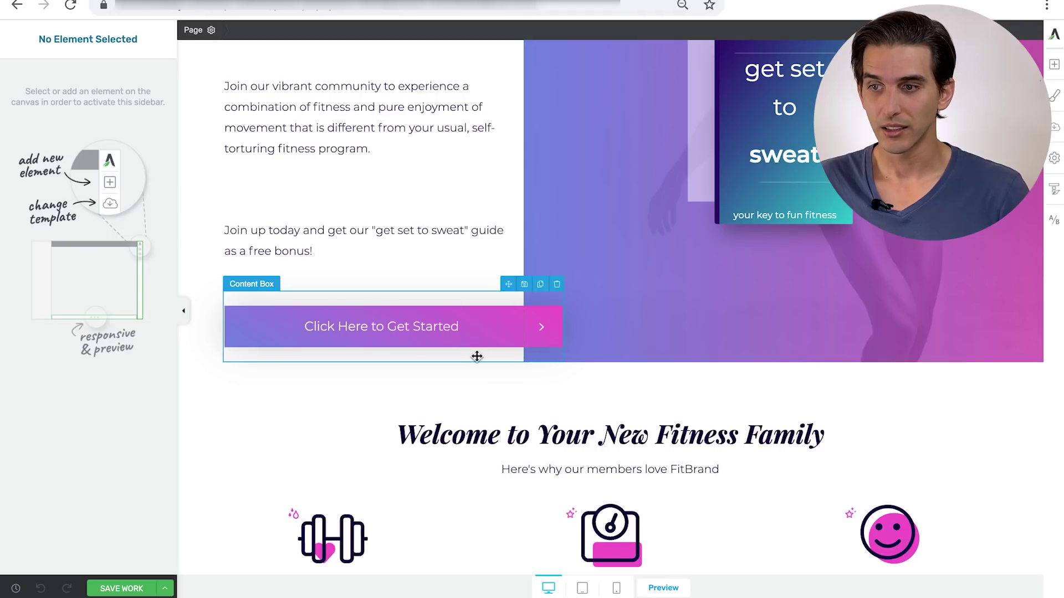
pyautogui.scroll(-5, 480, 327)
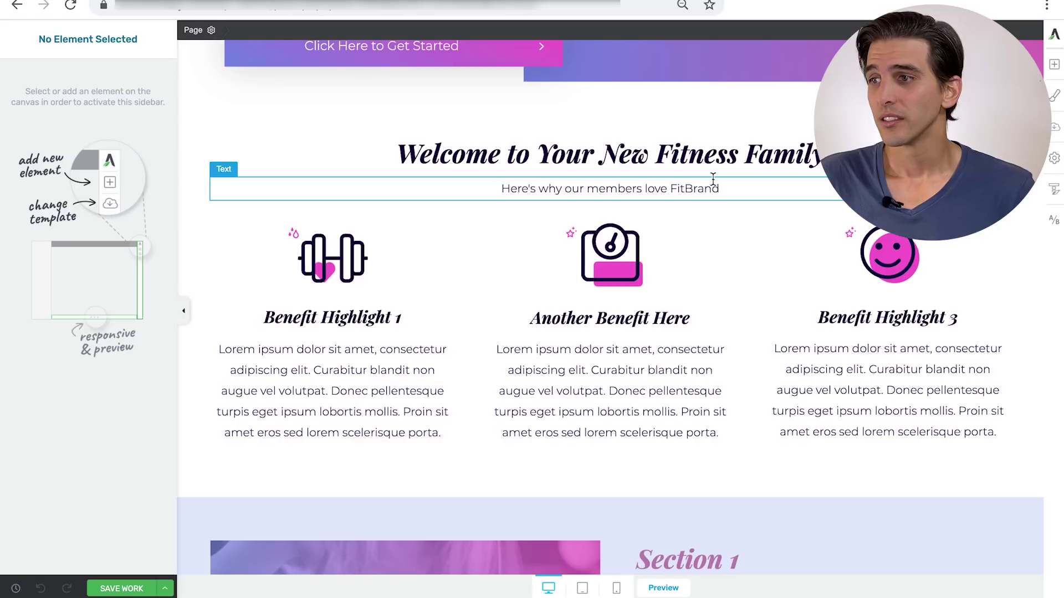
pyautogui.click(1053, 65)
pyautogui.write('call')
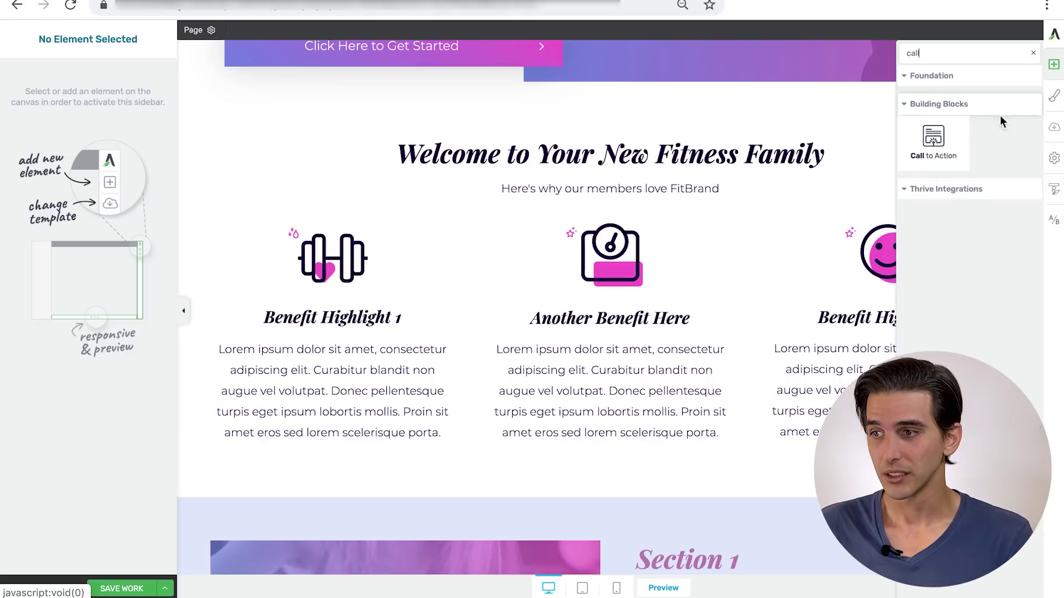
pyautogui.moveTo(933, 138); pyautogui.dragTo(467, 450)
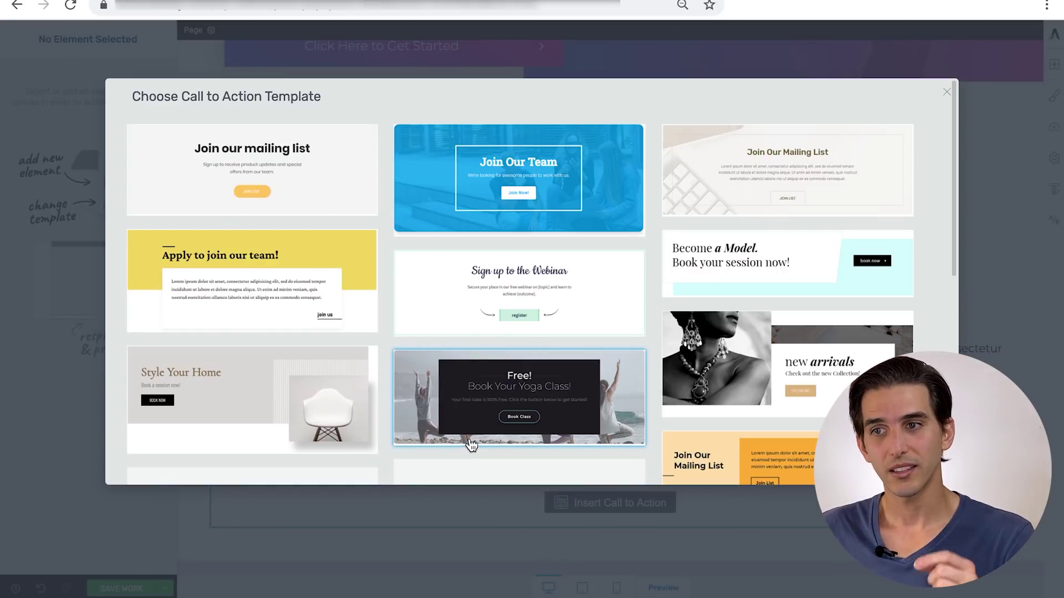
pyautogui.scroll(-2, 498, 423)
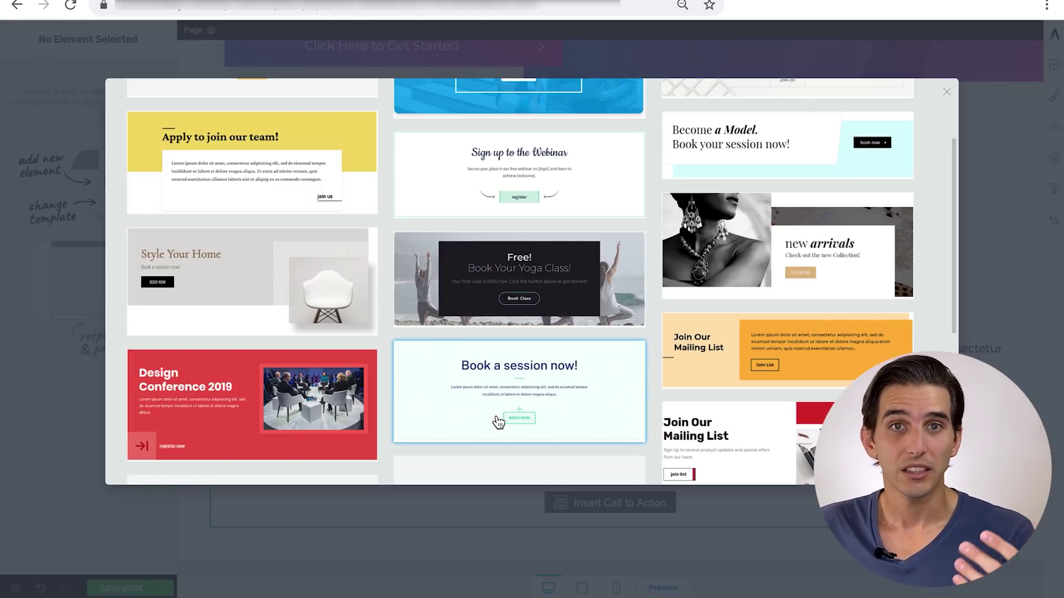
pyautogui.click(477, 284)
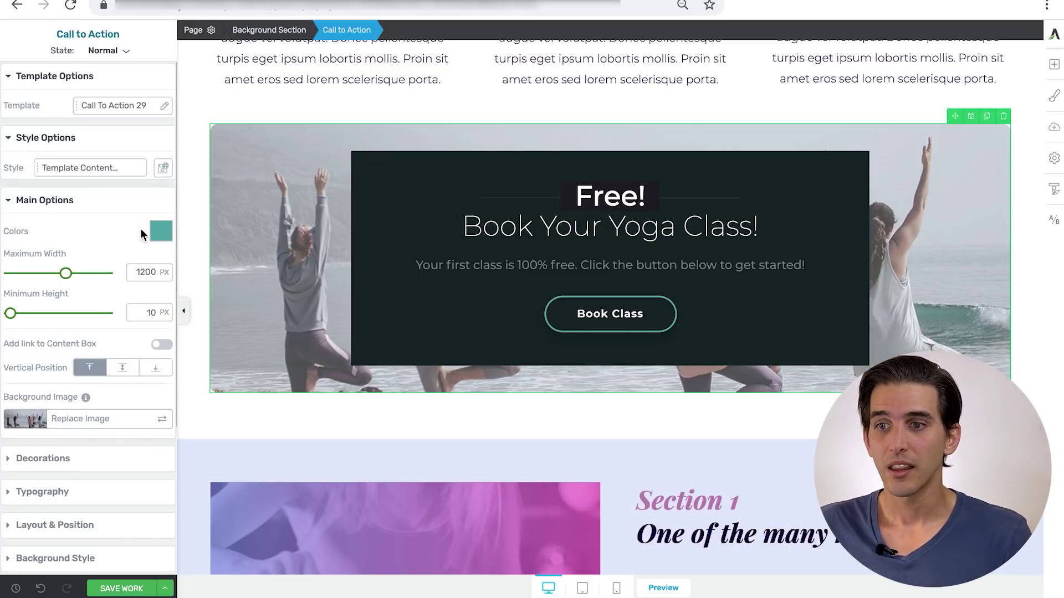
# Step: Recolor the yoga call to action with the "Main Accent" template color
pyautogui.click(158, 231)
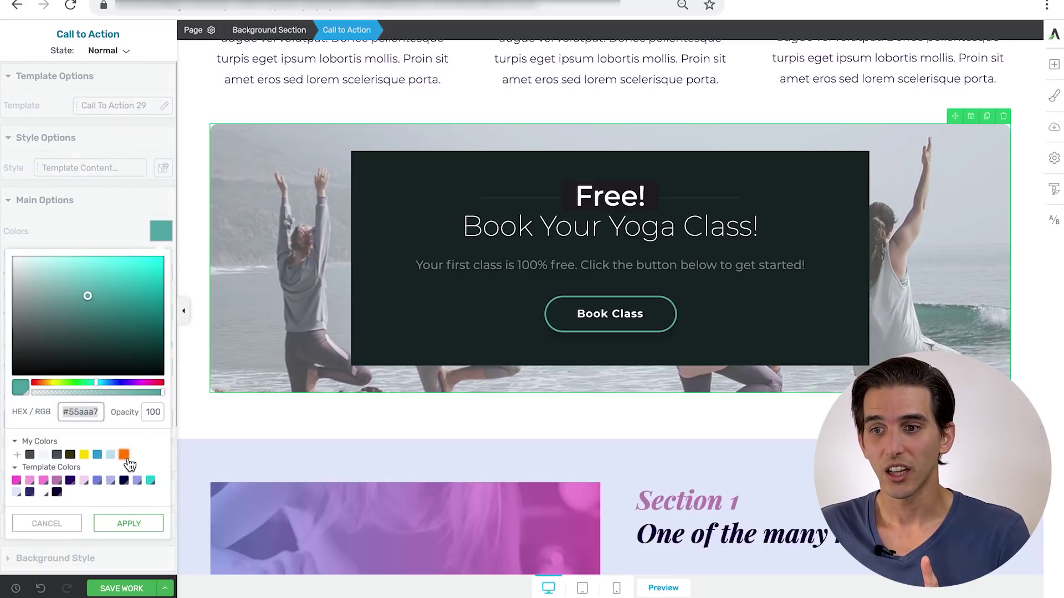
pyautogui.click(17, 480)
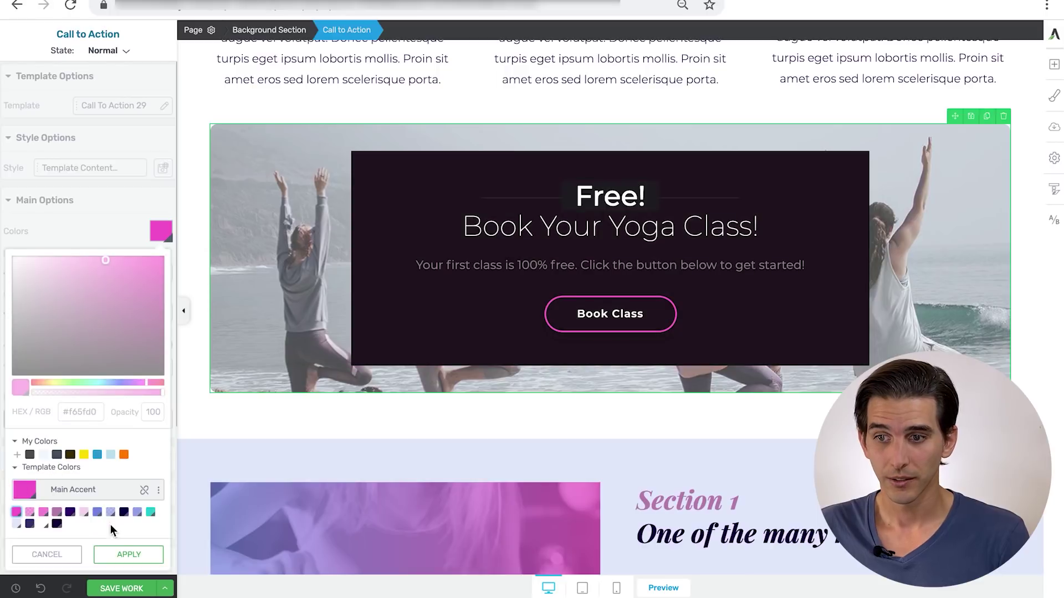
pyautogui.click(128, 552)
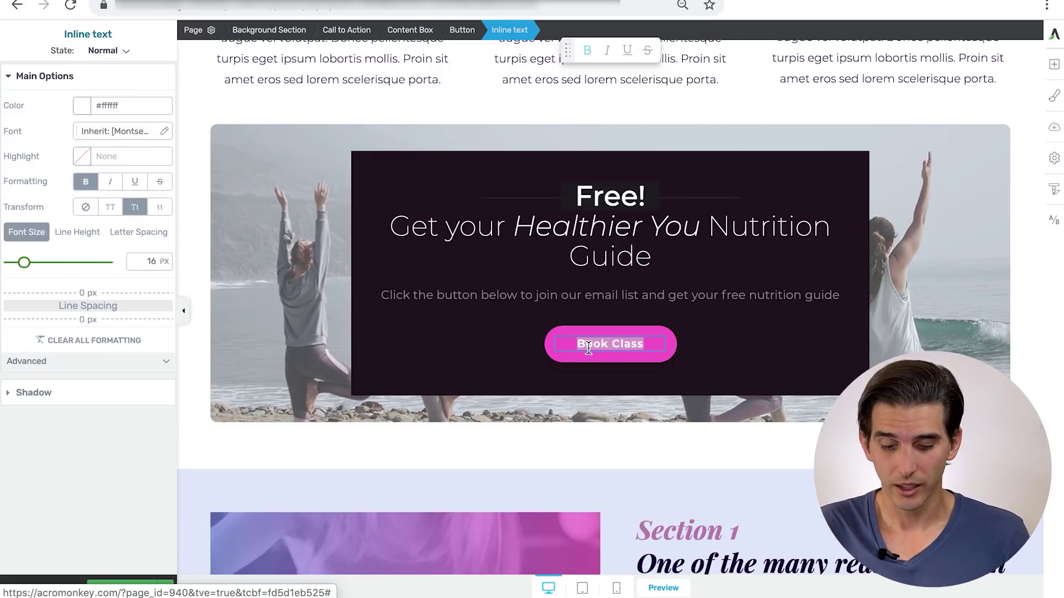
# Step: Change the "Book Class" button label in the nutrition guide call to action to "Hook Me Up!"
pyautogui.write('Hook Me Up!')
pyautogui.click(458, 368)
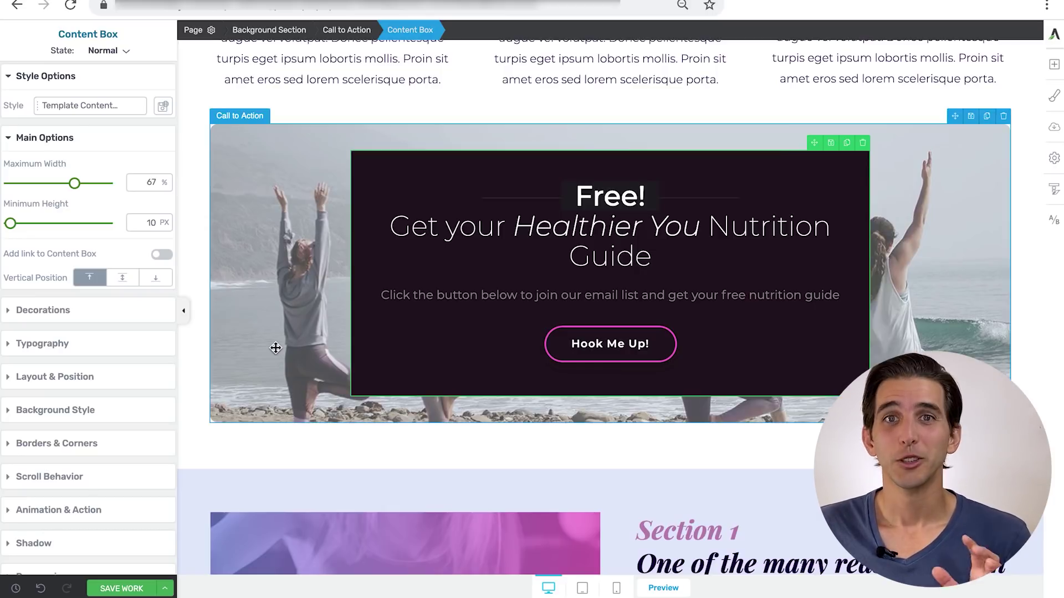
# Step: Remove the existing link action from the "Hook Me Up!" button in the nutrition guide call to action
pyautogui.click(559, 346)
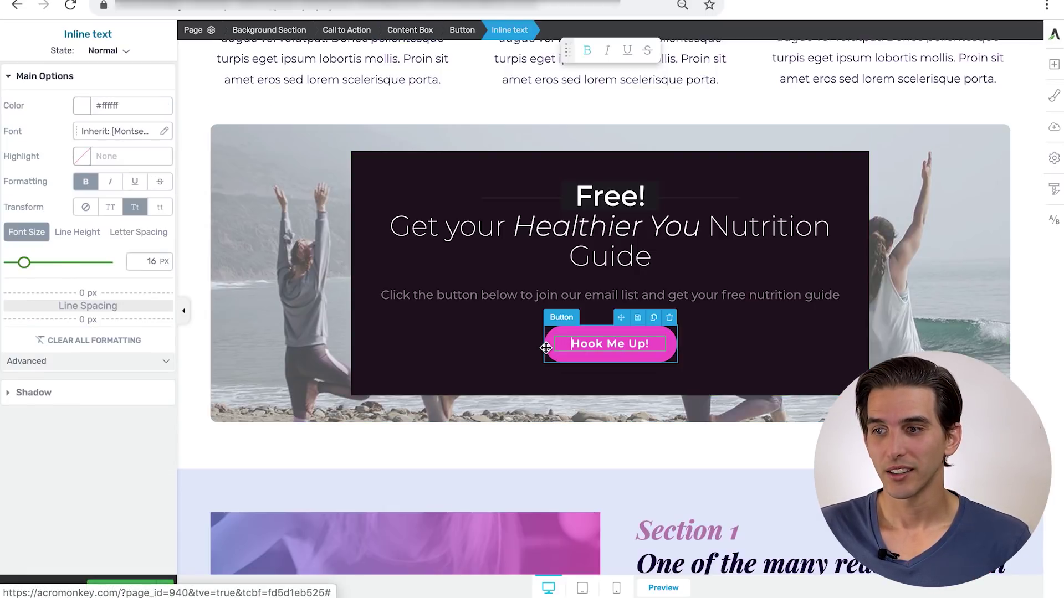
pyautogui.click(546, 347)
pyautogui.scroll(-3, 97, 293)
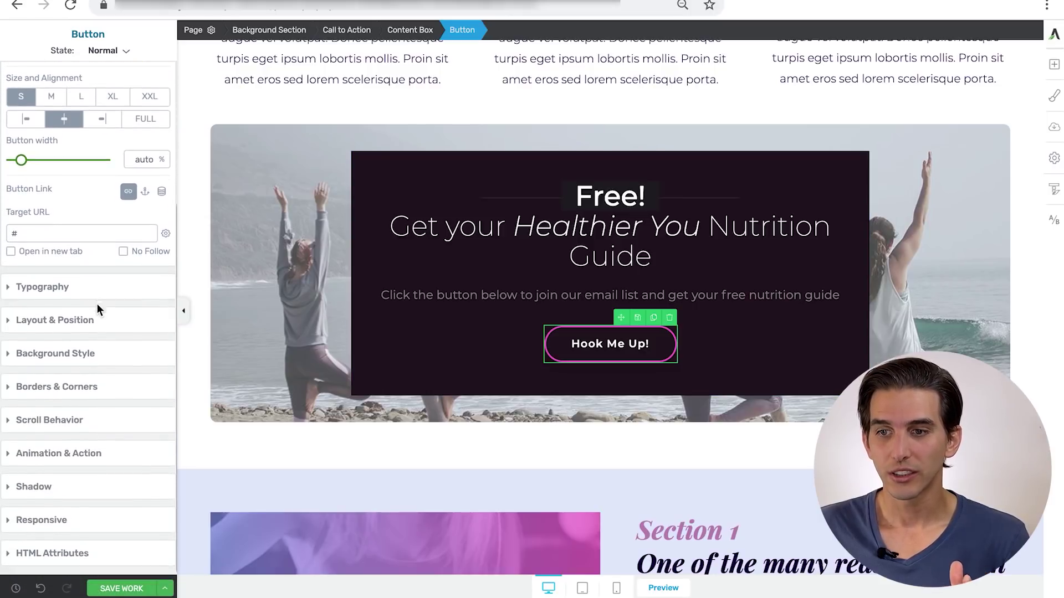
pyautogui.click(77, 453)
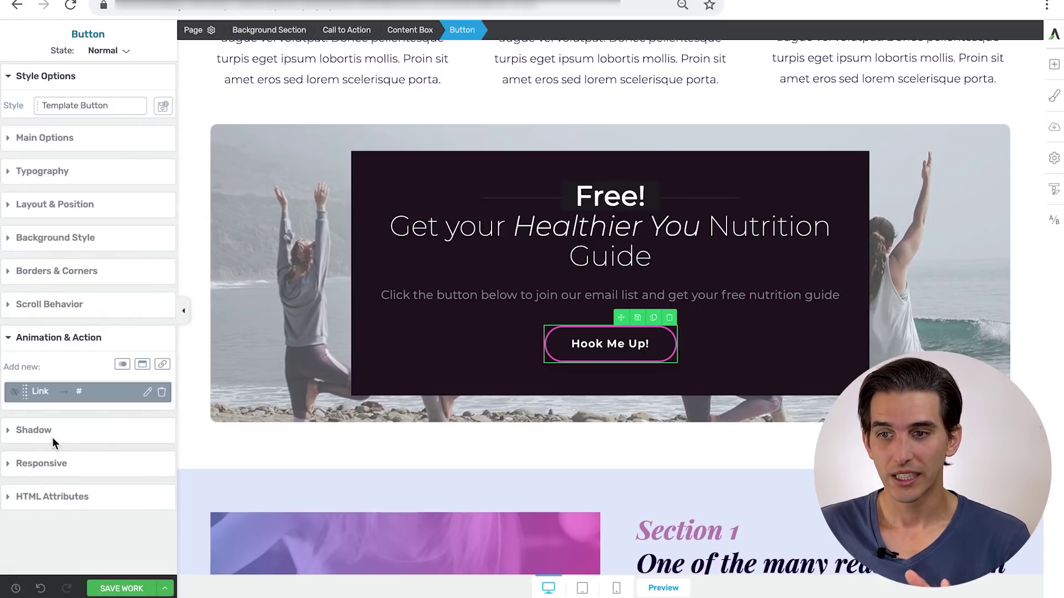
pyautogui.click(161, 392)
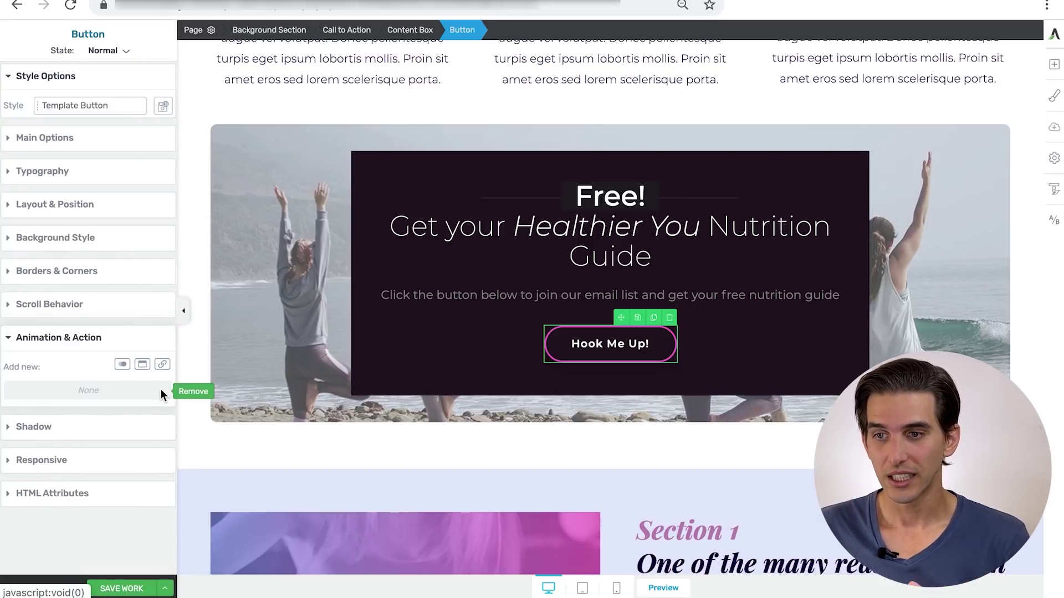
# Step: Make the "Hook Me Up!" button open the Nutrition Guide Lightbox ThriveBox on click, and save the page
pyautogui.click(142, 366)
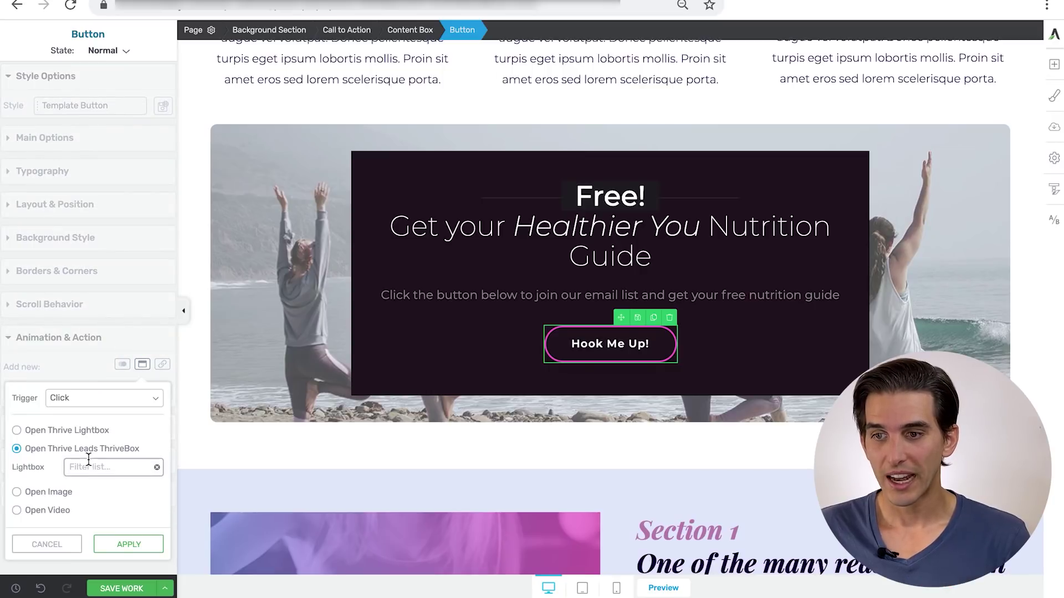
pyautogui.write('Nutr')
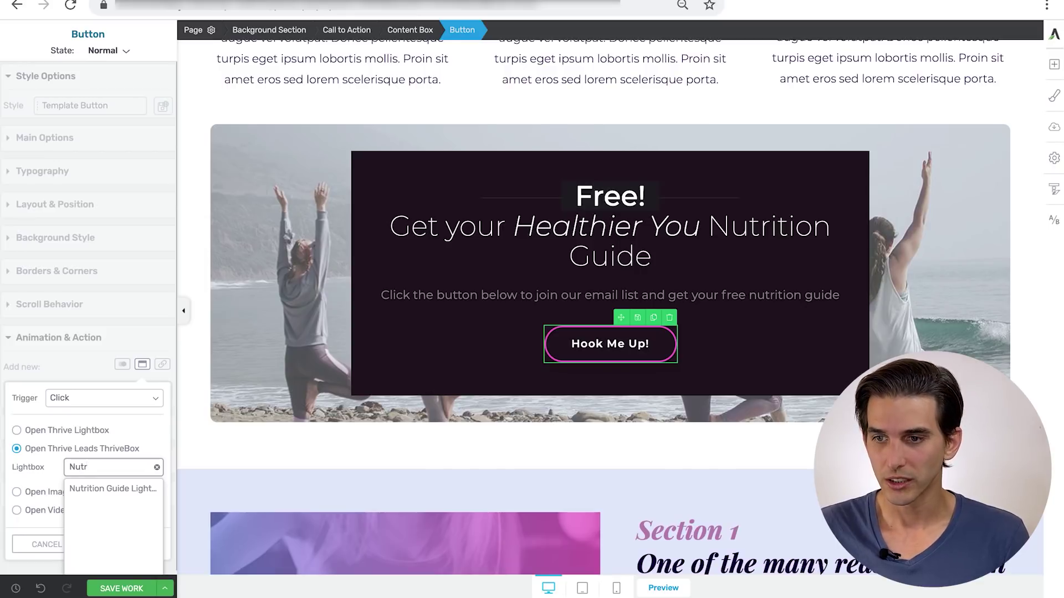
pyautogui.click(84, 488)
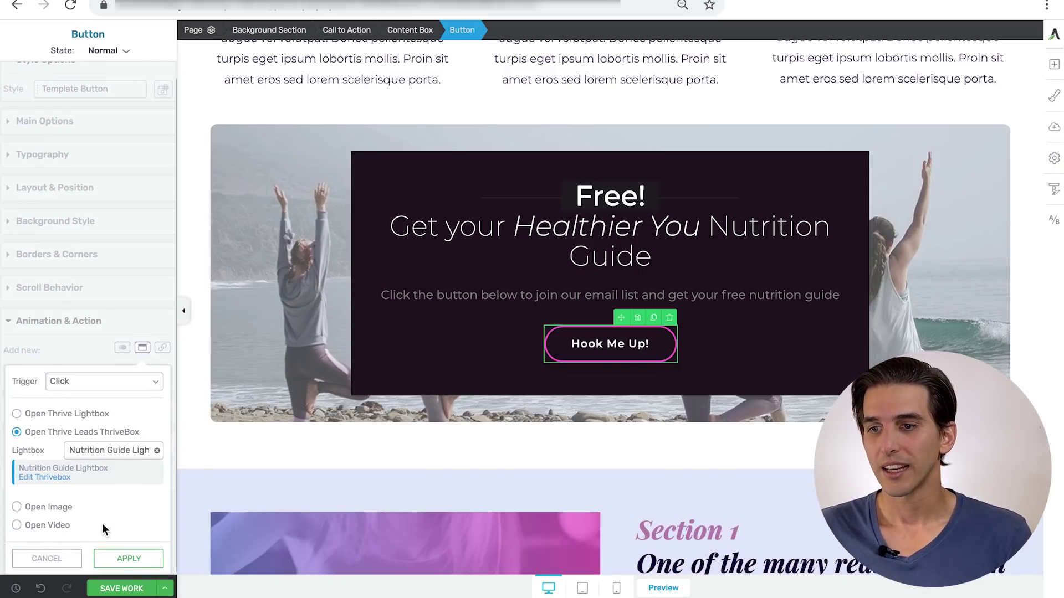
pyautogui.click(128, 560)
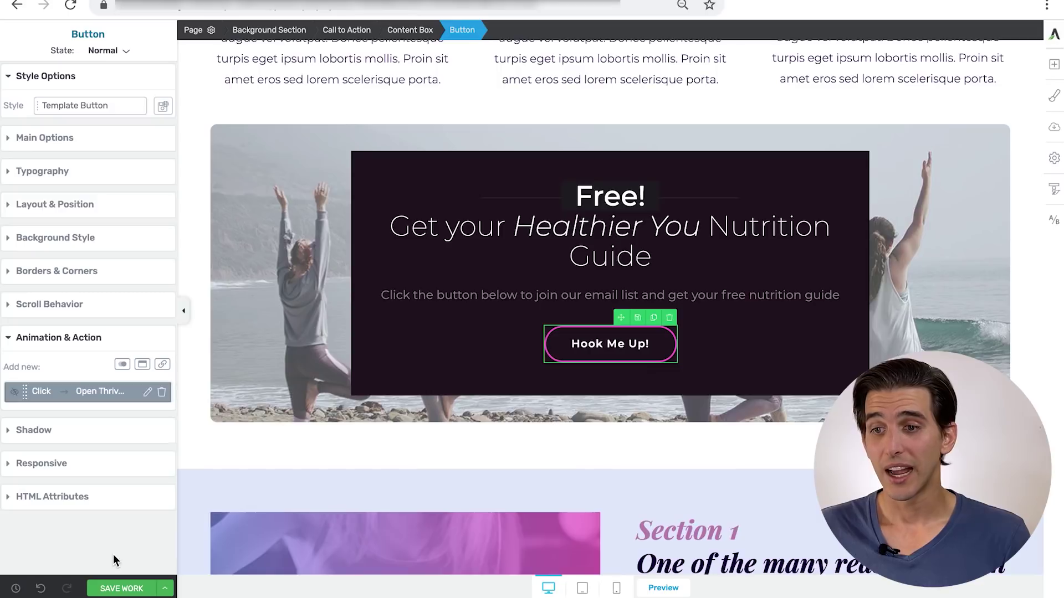
pyautogui.click(115, 591)
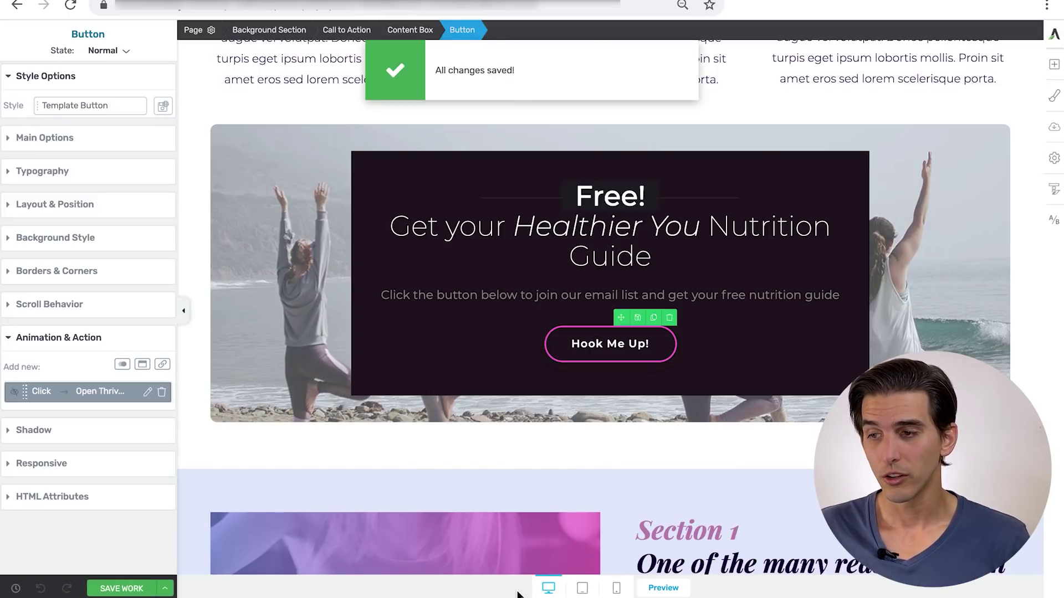
# Step: Preview the fitness page and test the "Hook Me Up!" button in the nutrition guide call to action
pyautogui.click(663, 588)
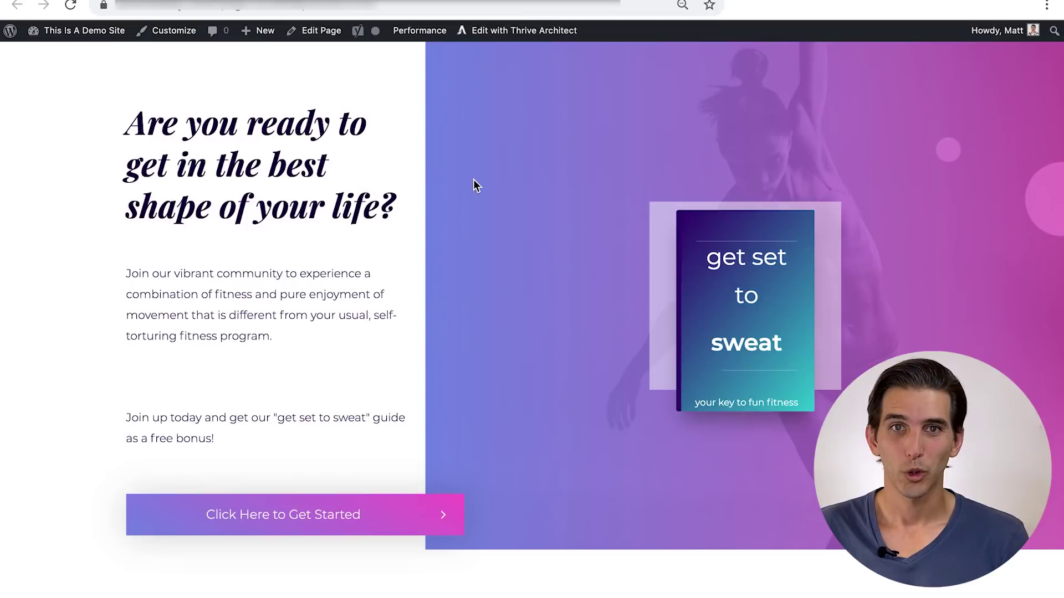
pyautogui.scroll(-15, 474, 179)
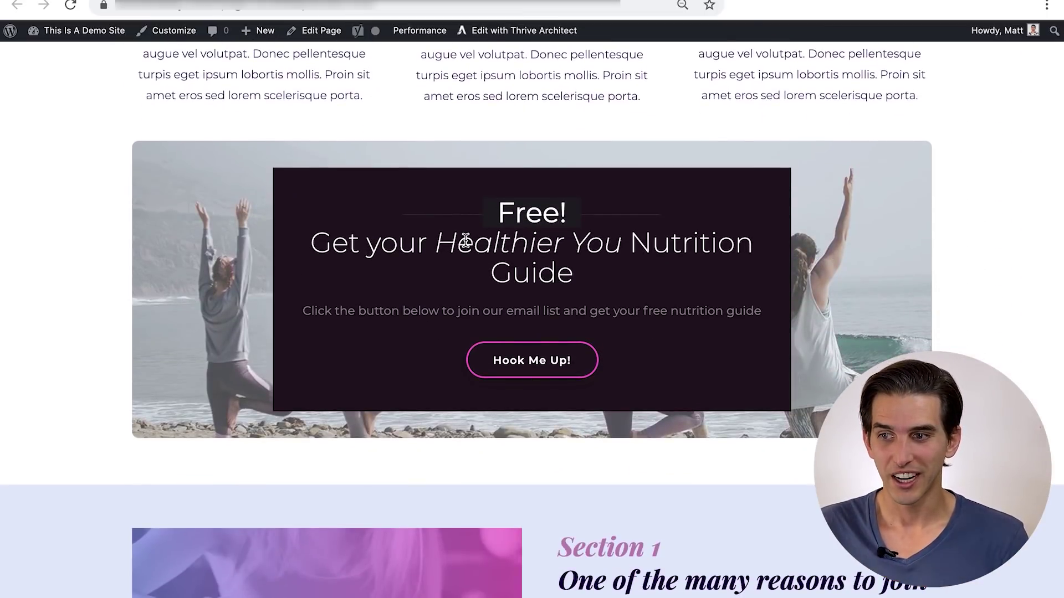
pyautogui.click(526, 363)
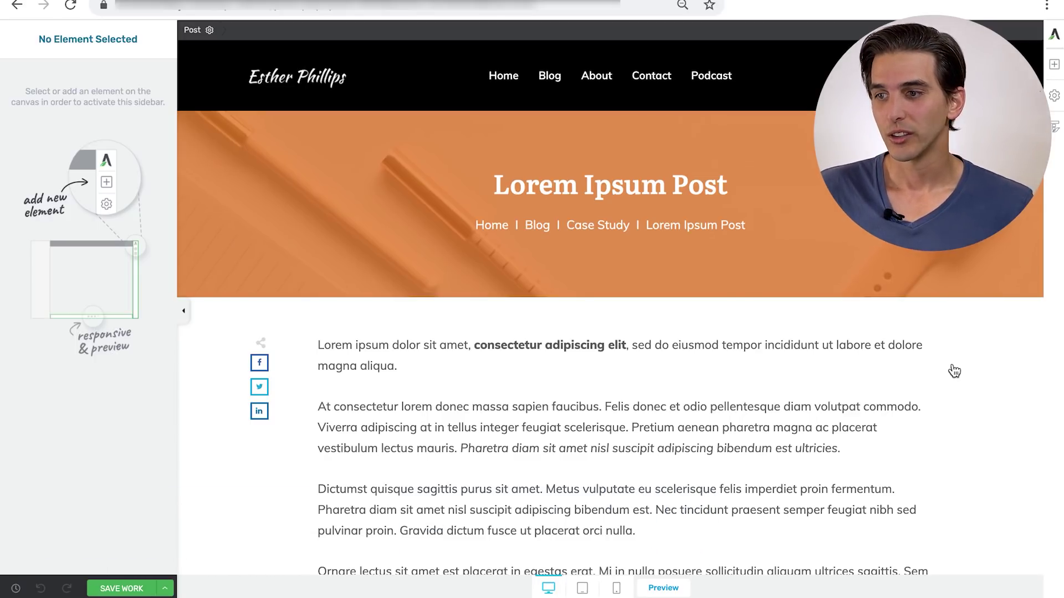
# Step: Add a Call to Action element above the post's "Here's How To Avoid My Big Mistake" heading using the "Start your 14-day trial" template
pyautogui.scroll(-10, 914, 368)
pyautogui.scroll(-4, 850, 416)
pyautogui.scroll(-3, 851, 413)
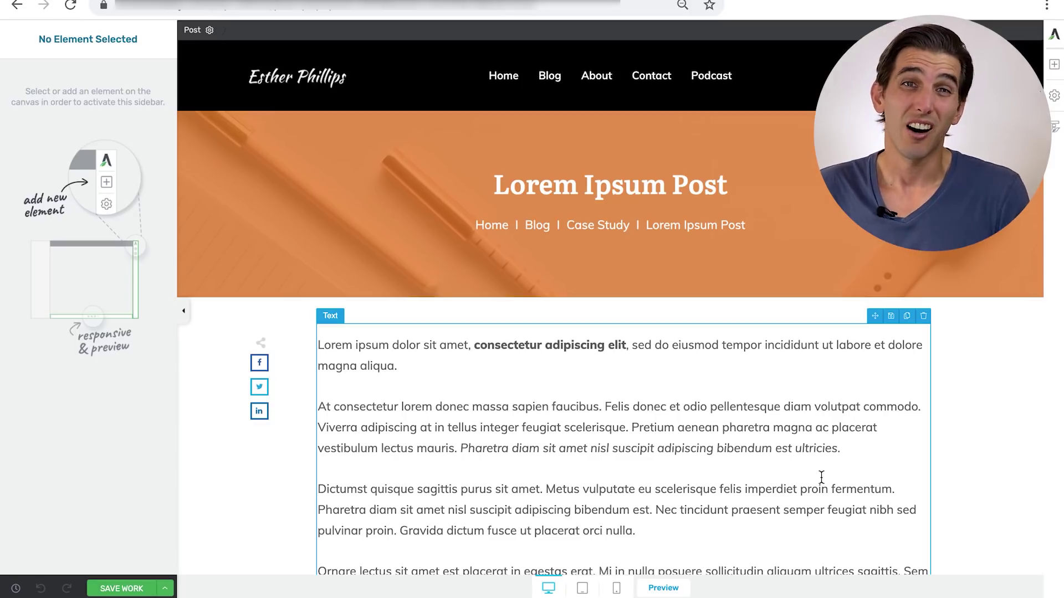
pyautogui.scroll(-10, 824, 476)
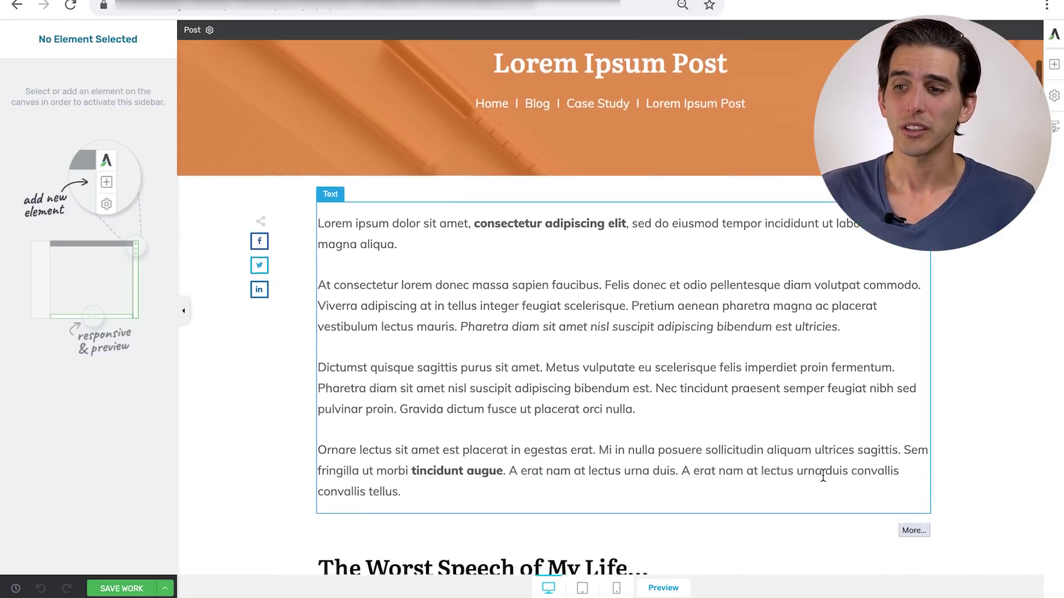
pyautogui.scroll(-6, 823, 475)
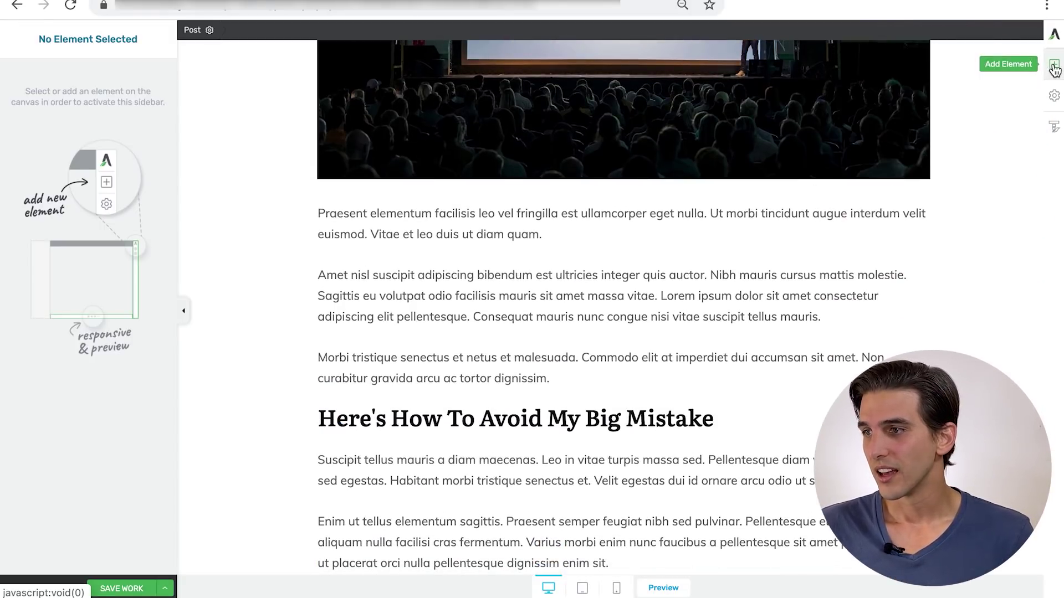
pyautogui.click(1054, 67)
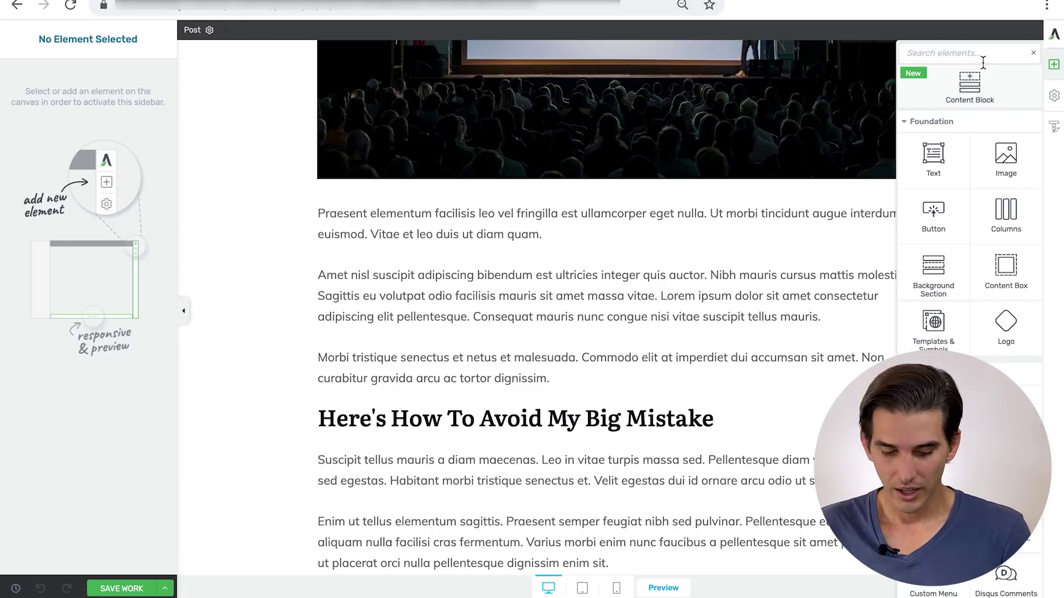
pyautogui.write('call')
pyautogui.moveTo(931, 140); pyautogui.dragTo(580, 384)
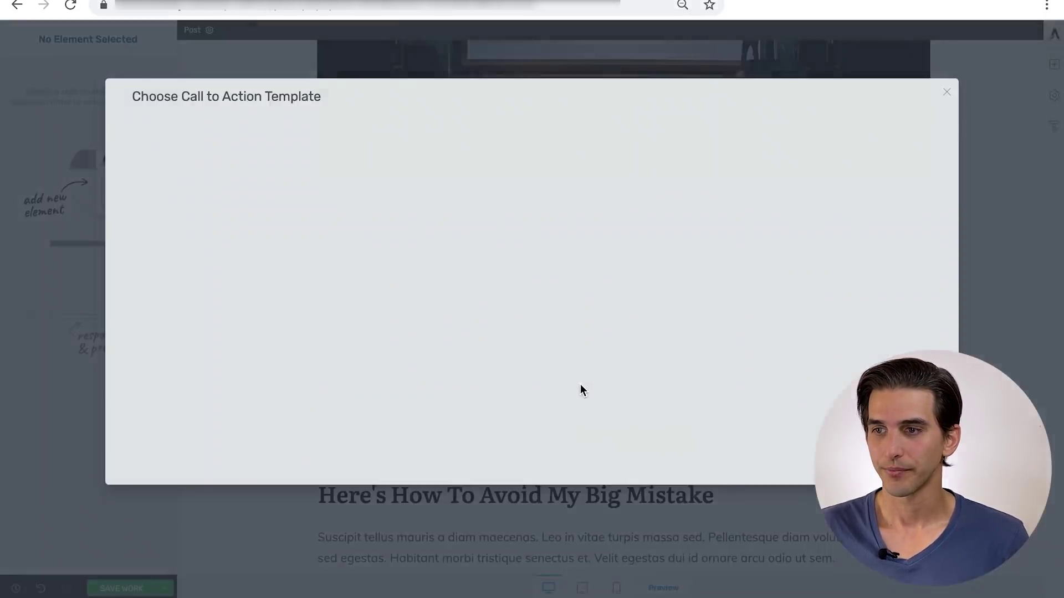
pyautogui.scroll(-5, 417, 310)
pyautogui.scroll(-2, 418, 314)
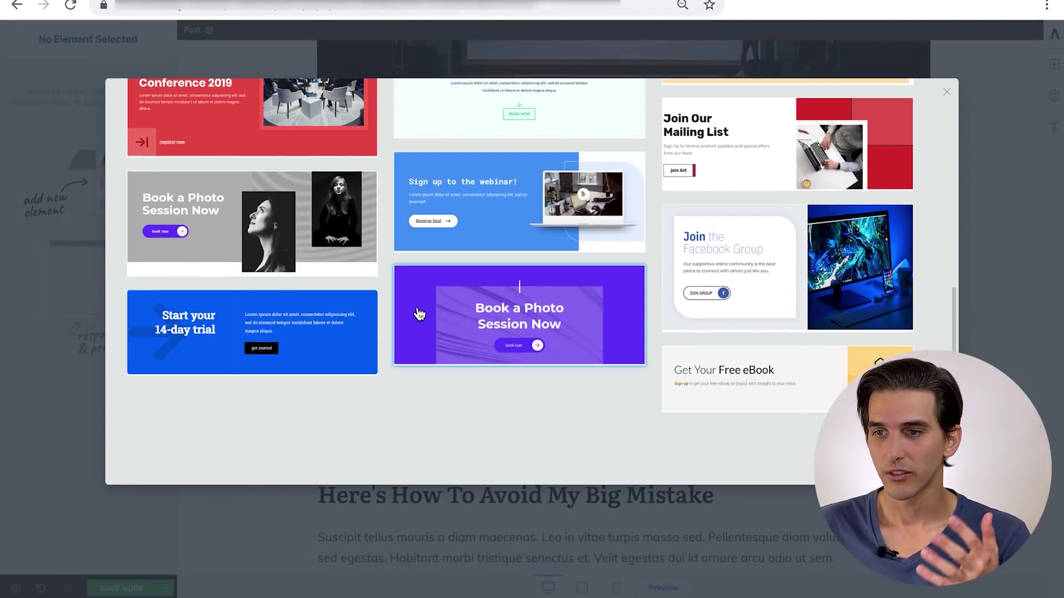
pyautogui.click(288, 324)
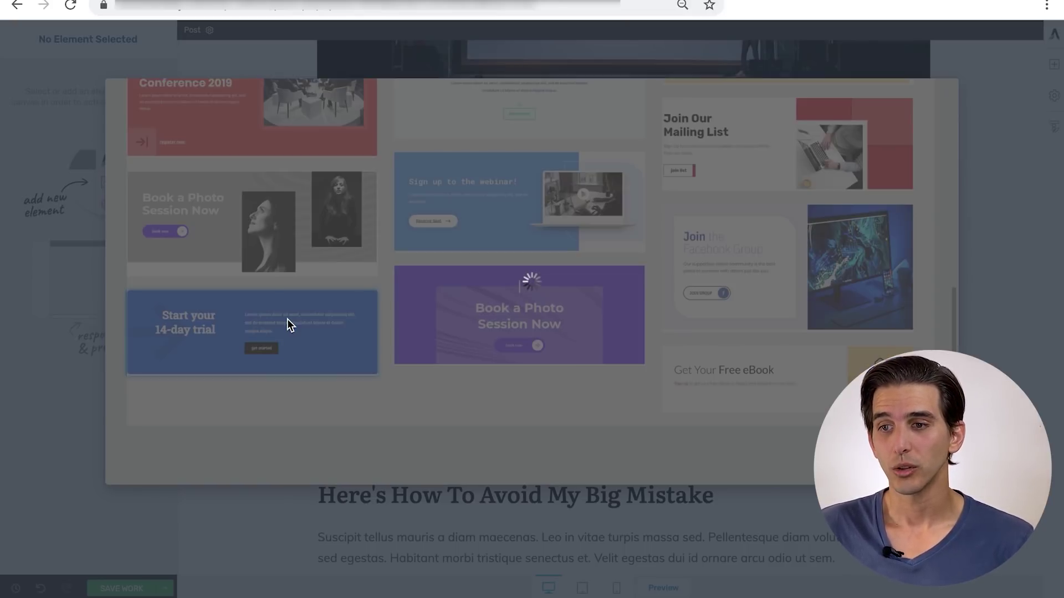
# Step: Recolor the 14-day trial call to action with the saved orange color #ff8200
pyautogui.scroll(-2, 309, 339)
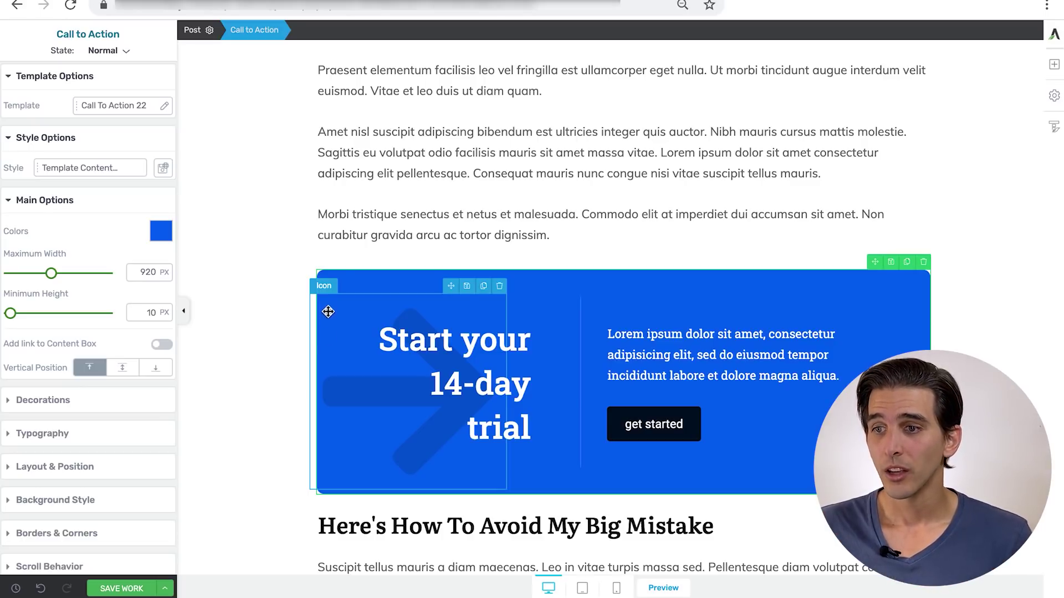
pyautogui.click(344, 283)
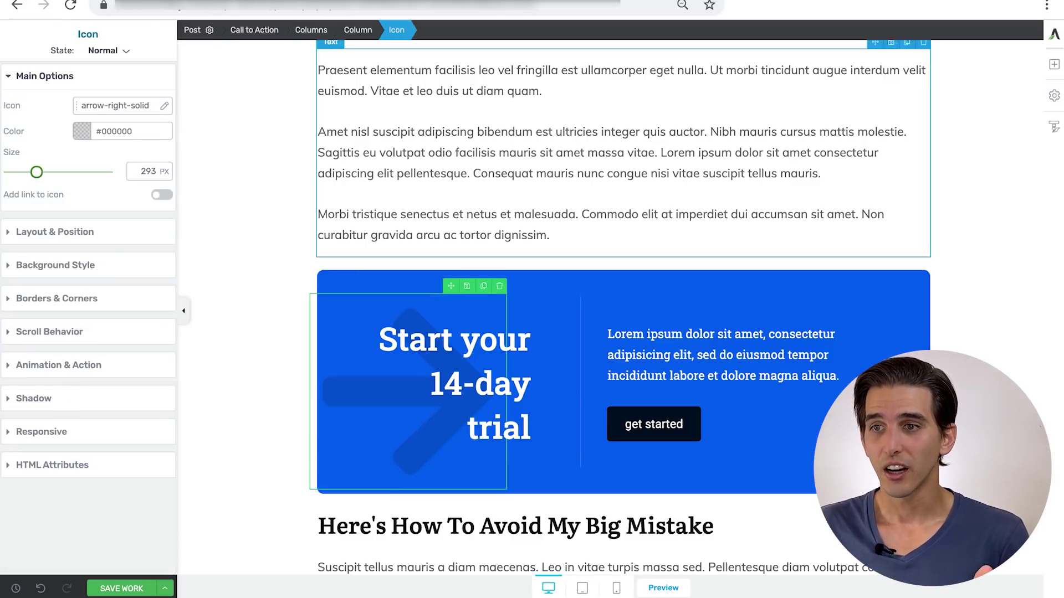
pyautogui.click(253, 30)
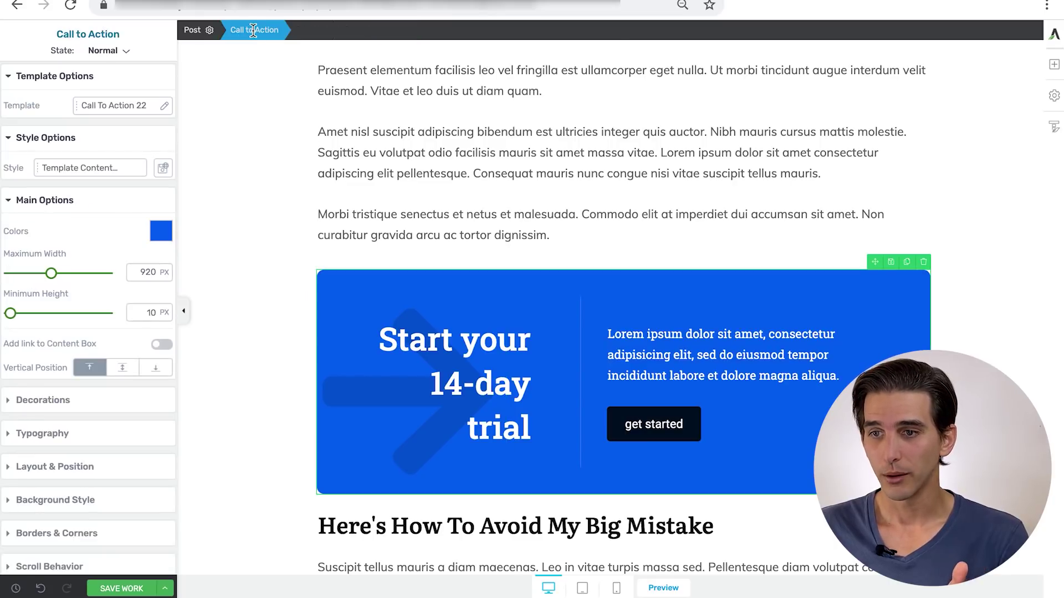
pyautogui.click(164, 239)
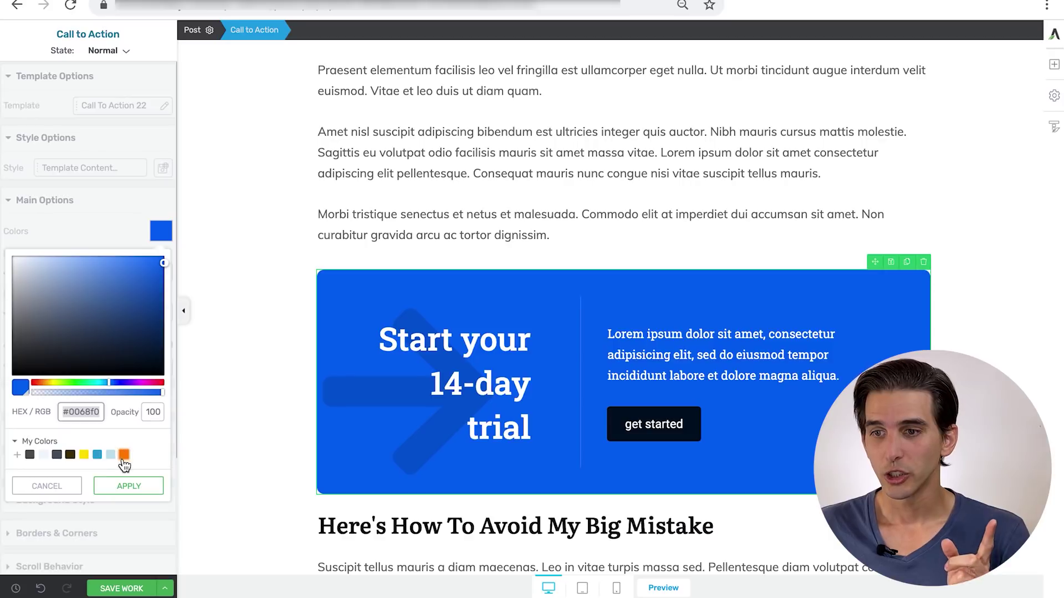
pyautogui.click(123, 455)
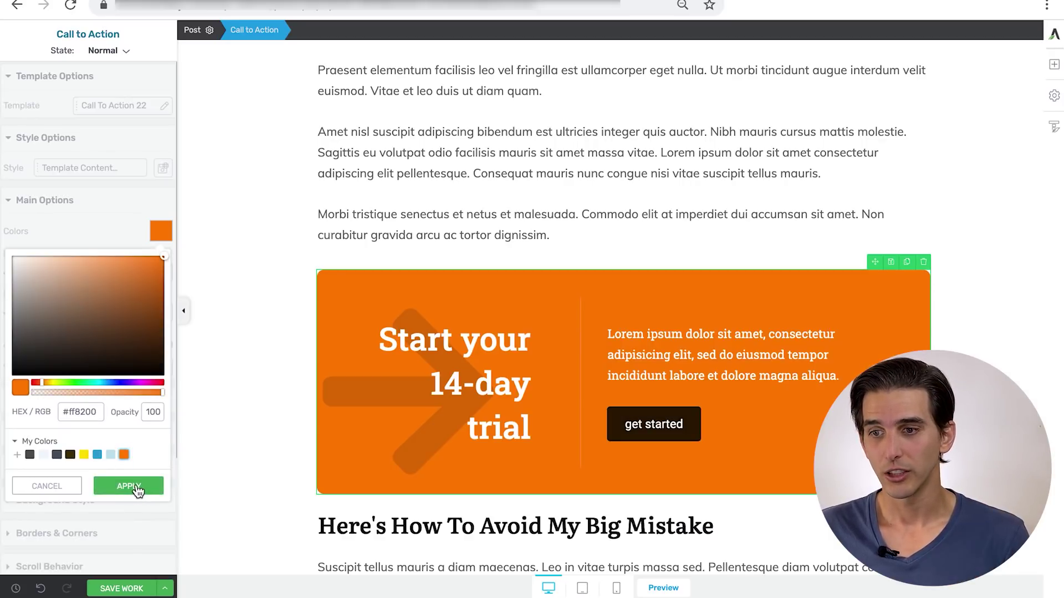
pyautogui.click(135, 485)
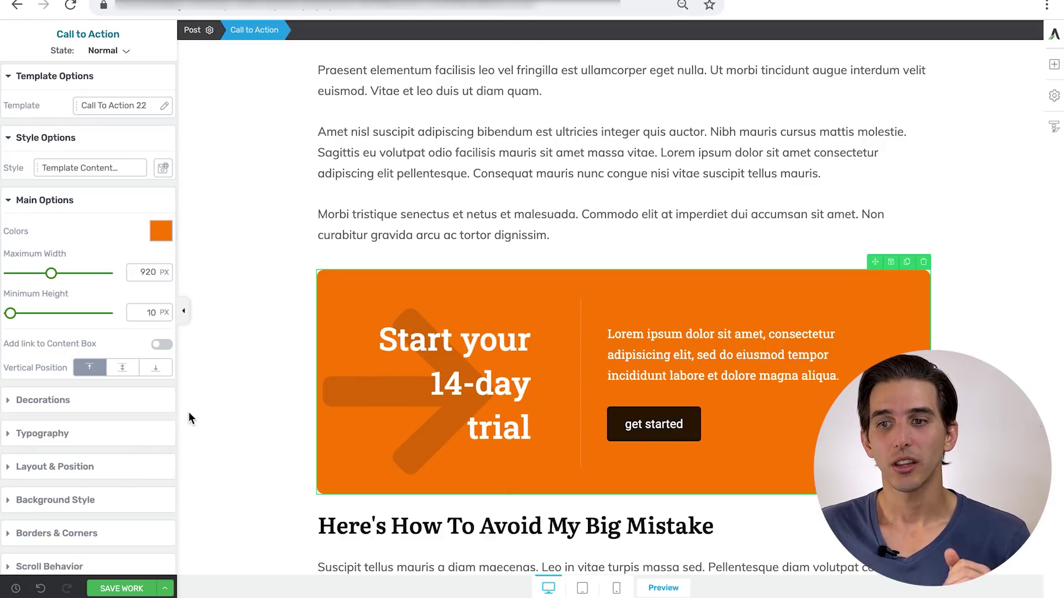
# Step: Set the font source of the 14-day trial call to action to Inherit
pyautogui.click(111, 434)
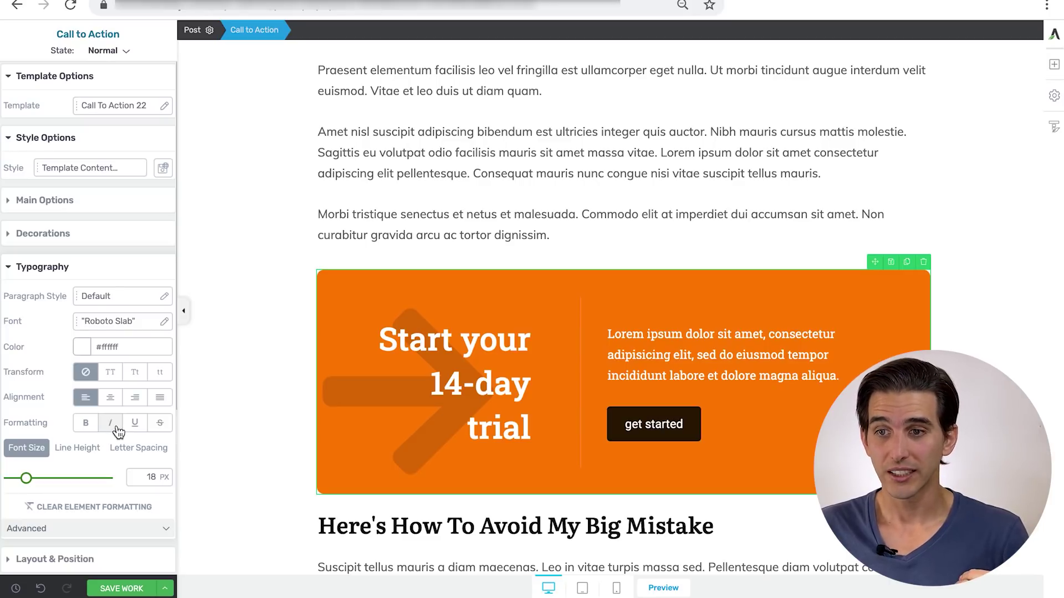
pyautogui.click(118, 326)
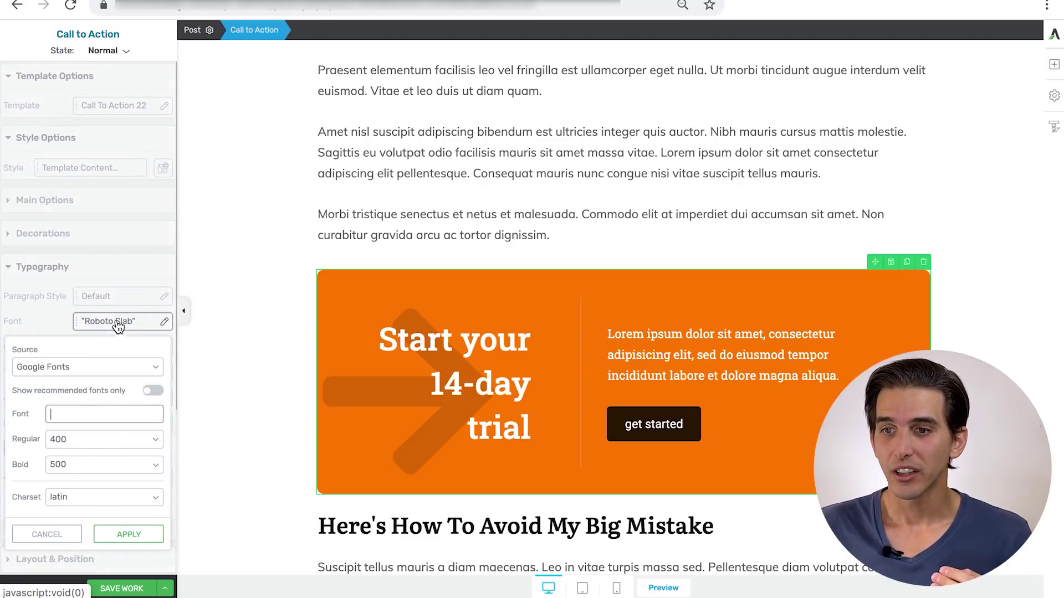
pyautogui.click(85, 369)
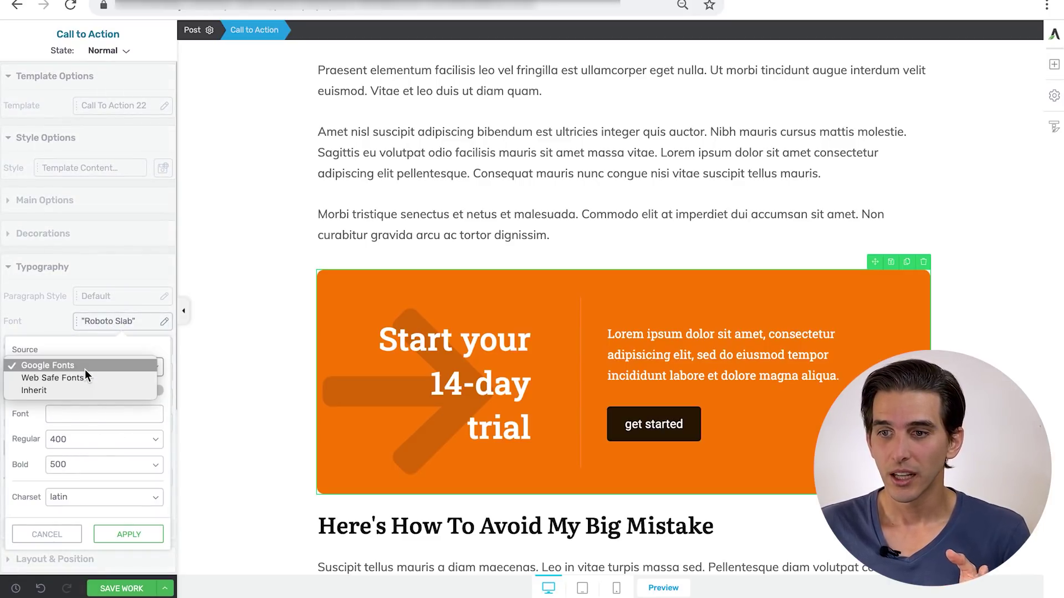
pyautogui.click(56, 392)
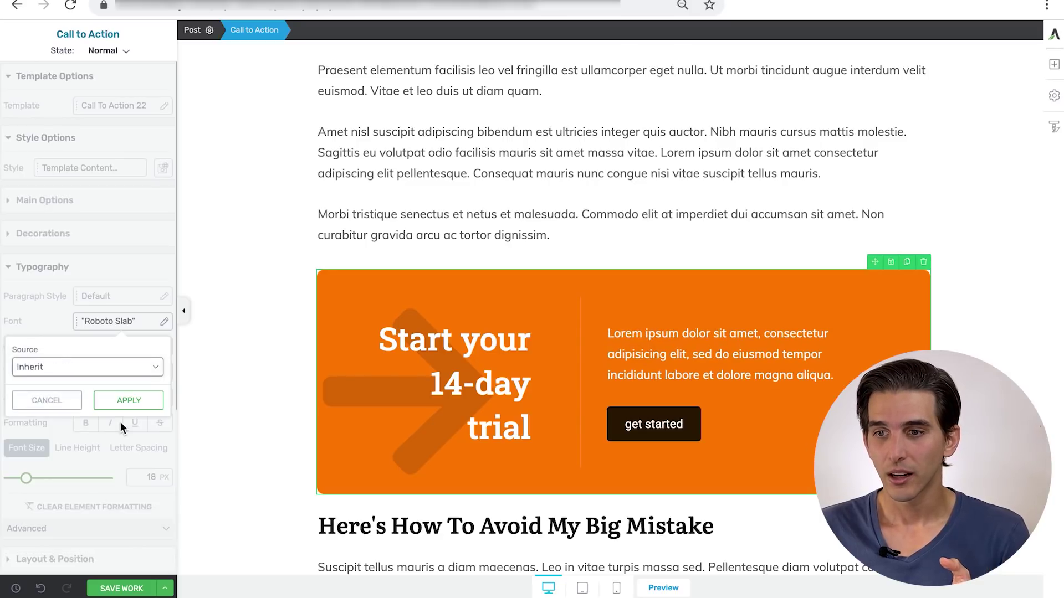
pyautogui.click(127, 401)
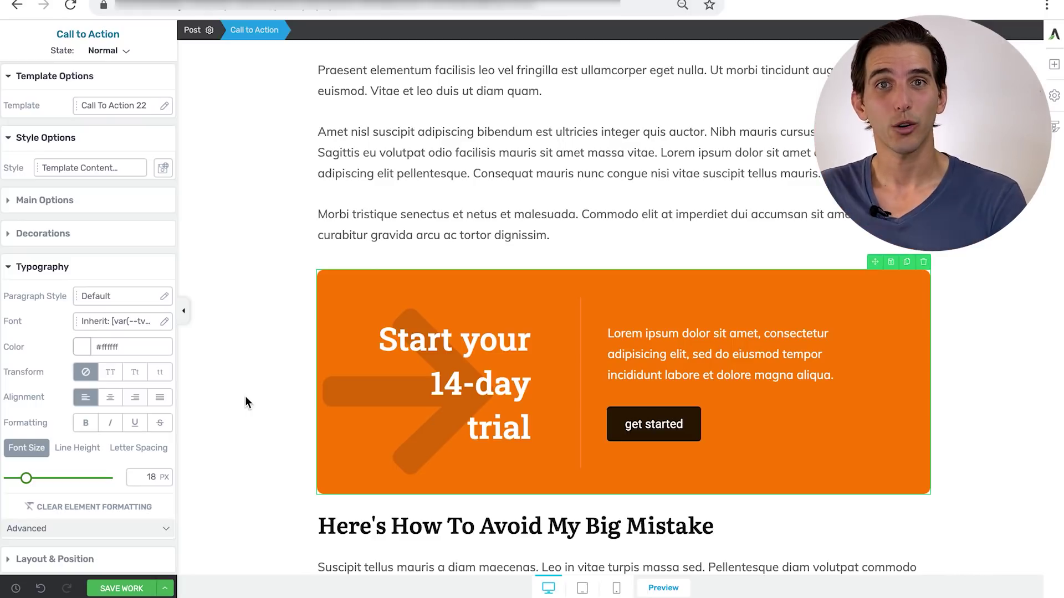
pyautogui.click(244, 401)
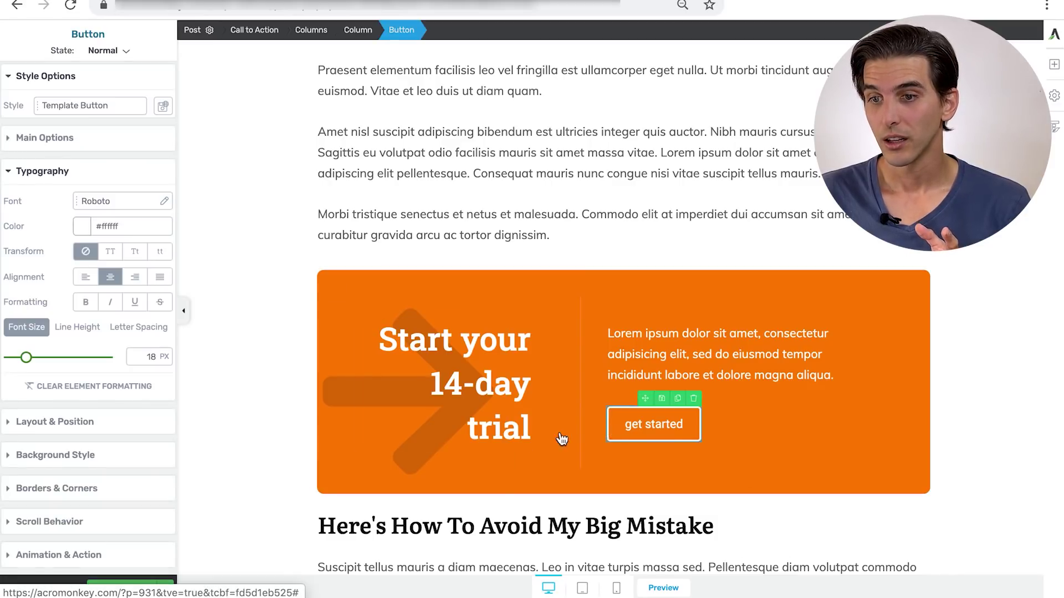
pyautogui.scroll(-2, 88, 403)
pyautogui.click(91, 460)
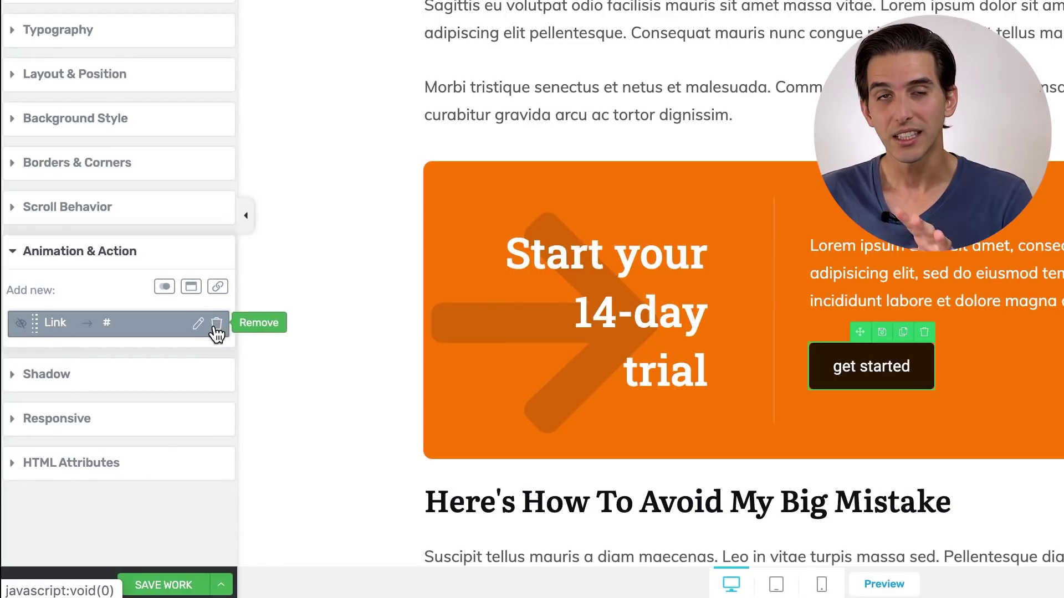
pyautogui.click(197, 324)
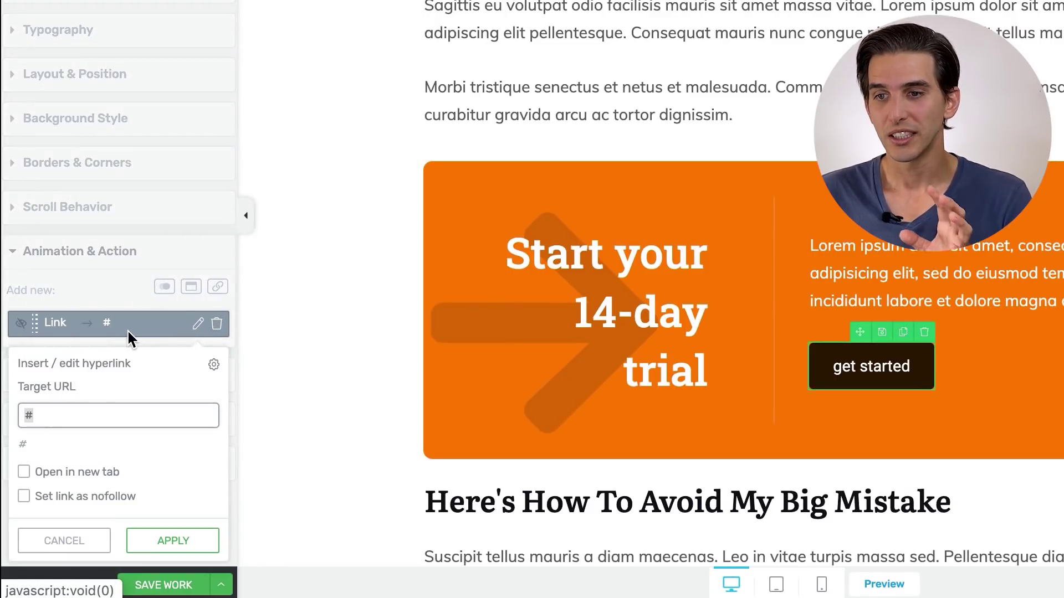
pyautogui.click(80, 413)
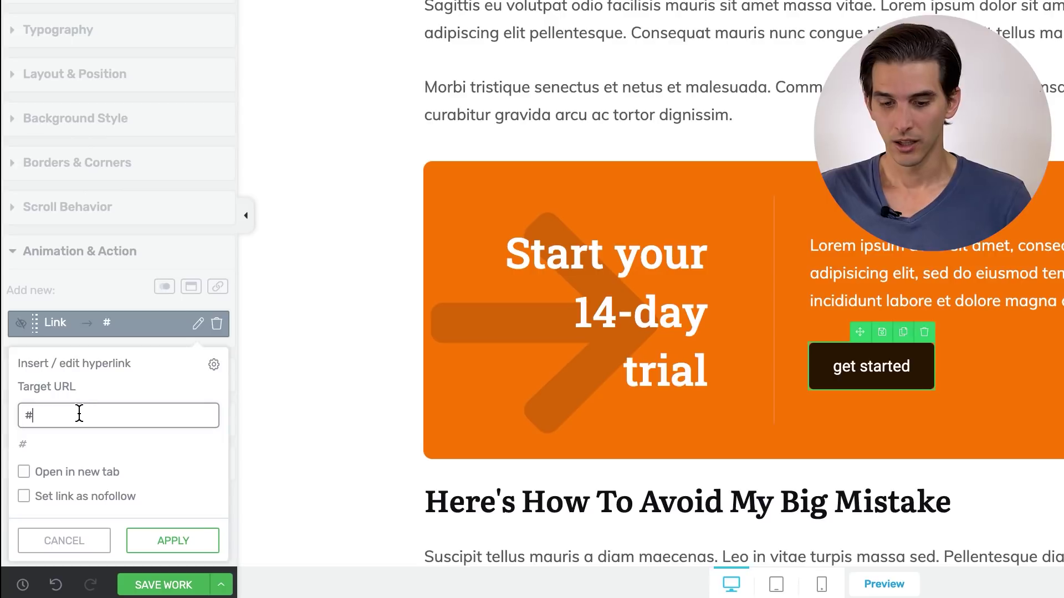
pyautogui.hotkey('ctrl', 'a')
pyautogui.hotkey('ctrl', 'v')
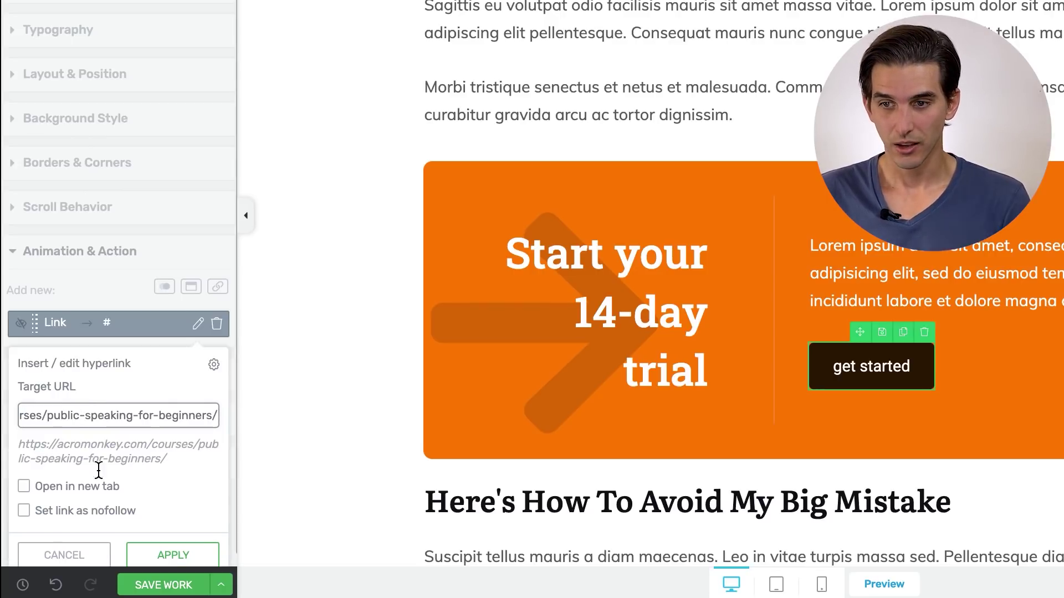
pyautogui.click(67, 490)
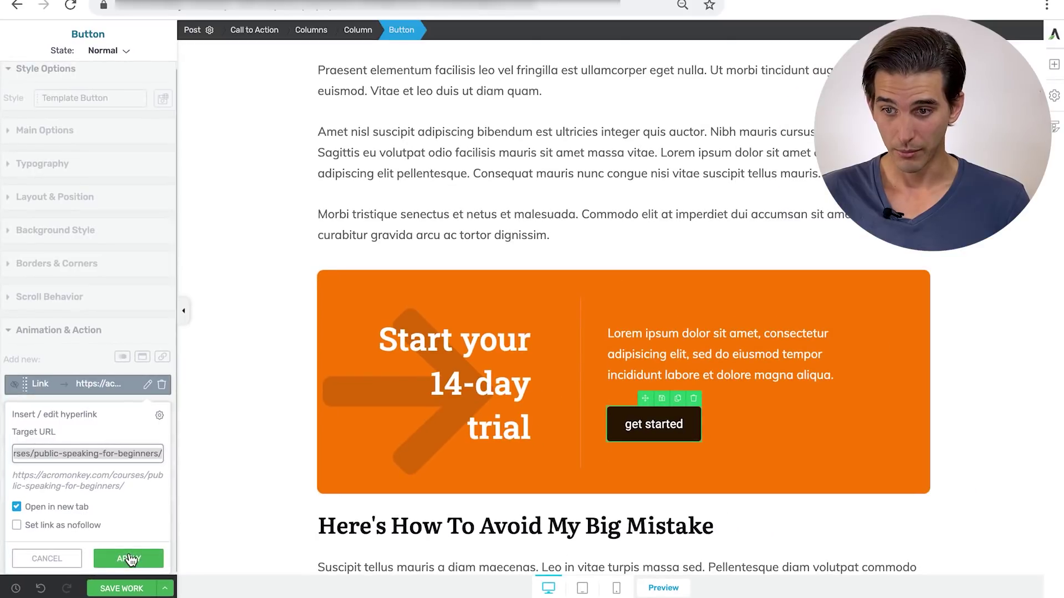
pyautogui.click(129, 559)
pyautogui.click(121, 588)
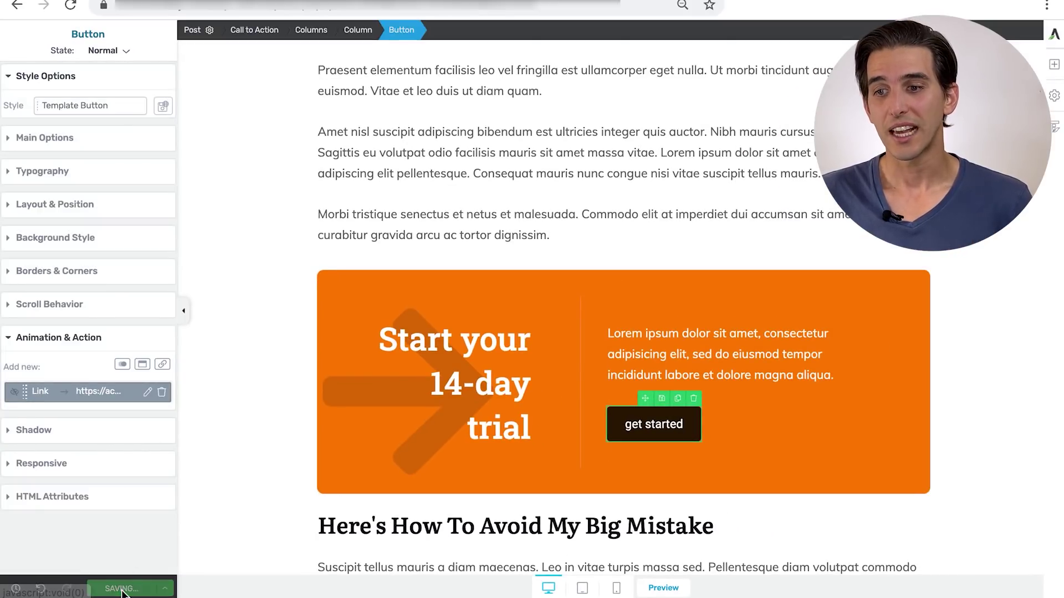
# Step: Preview the post, test the "get started" button in the 14-day trial call to action and look over the linked course page
pyautogui.click(653, 586)
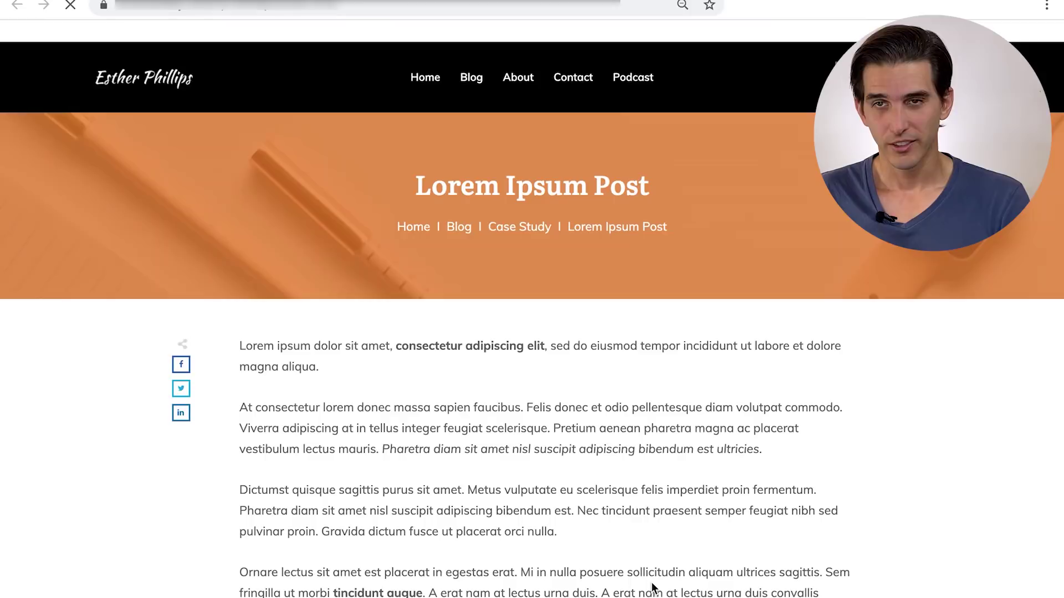
pyautogui.scroll(-8, 672, 320)
pyautogui.scroll(-11, 672, 319)
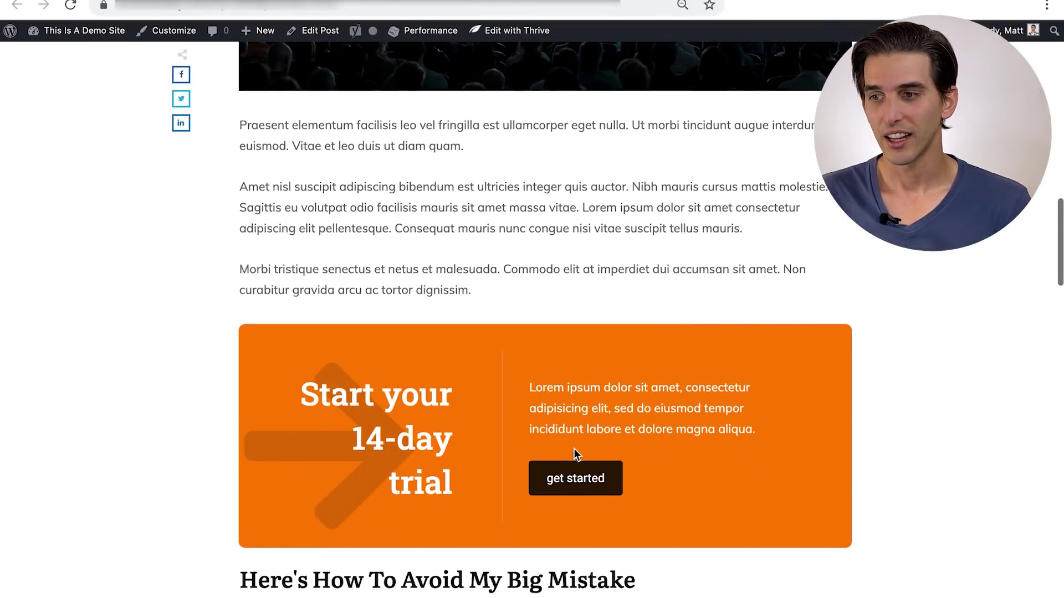
pyautogui.click(574, 474)
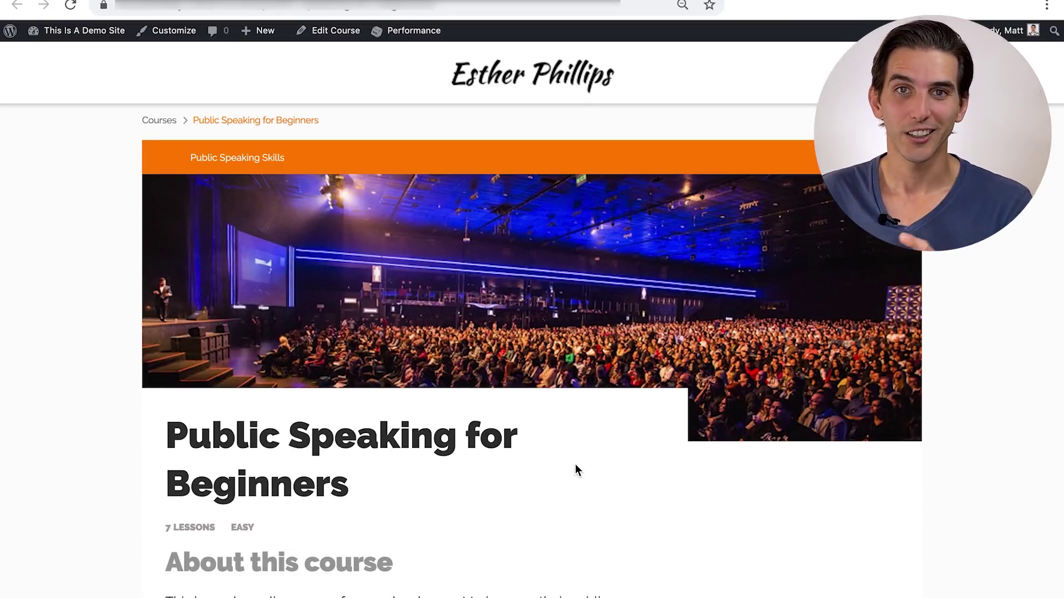
pyautogui.scroll(-4, 576, 467)
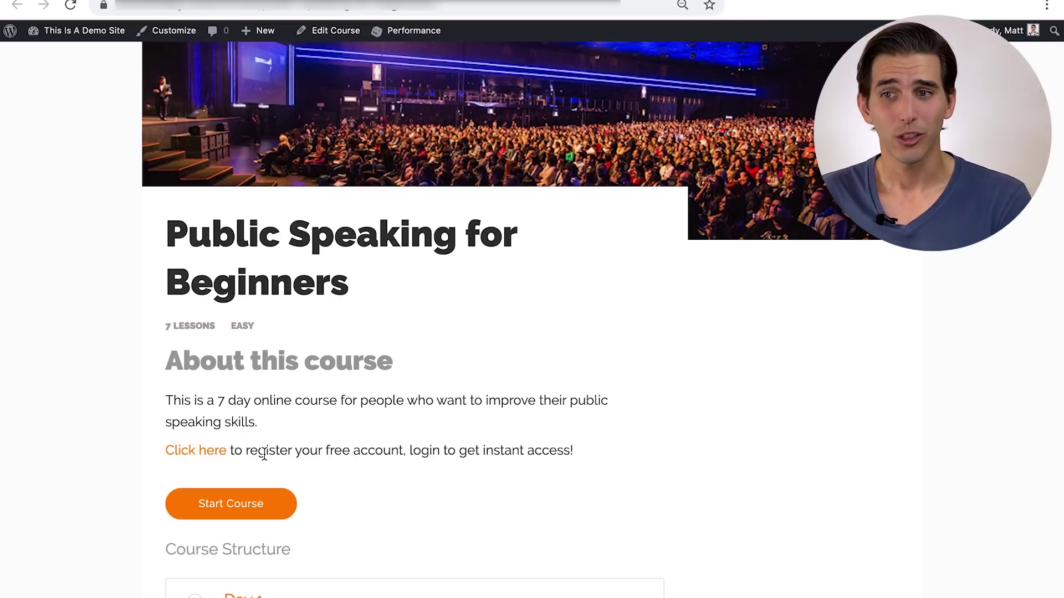
pyautogui.scroll(5, 277, 446)
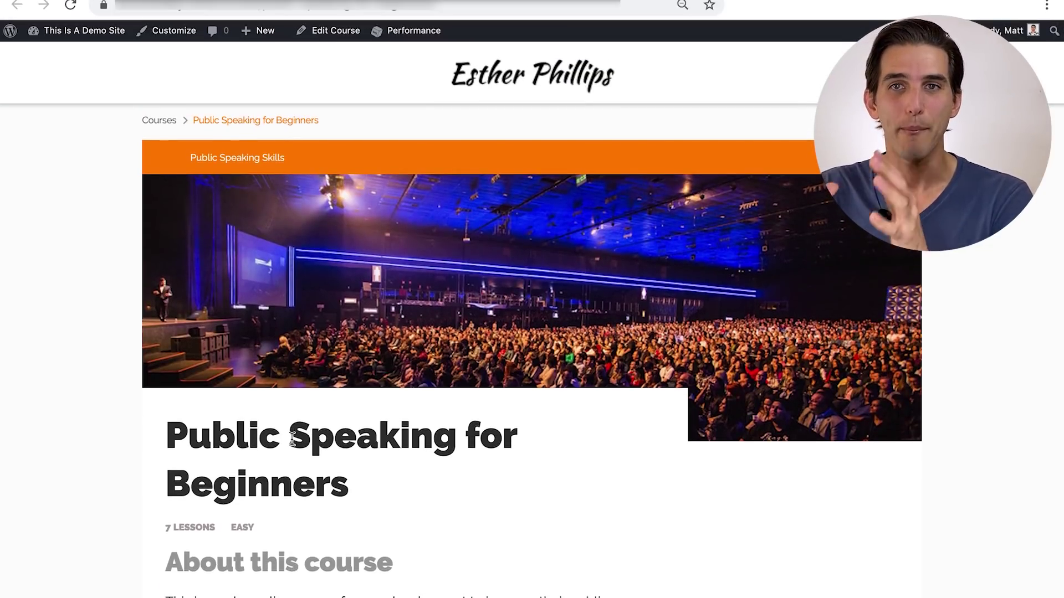